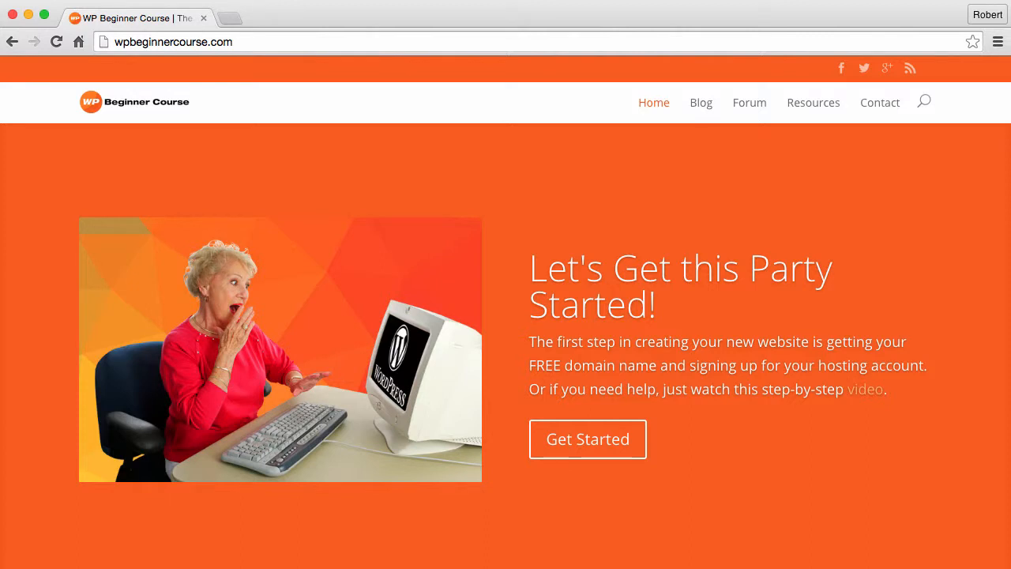
- Start the Bluehost WordPress hosting sign-up and select the $3.95/month starter plan
click(591, 443)
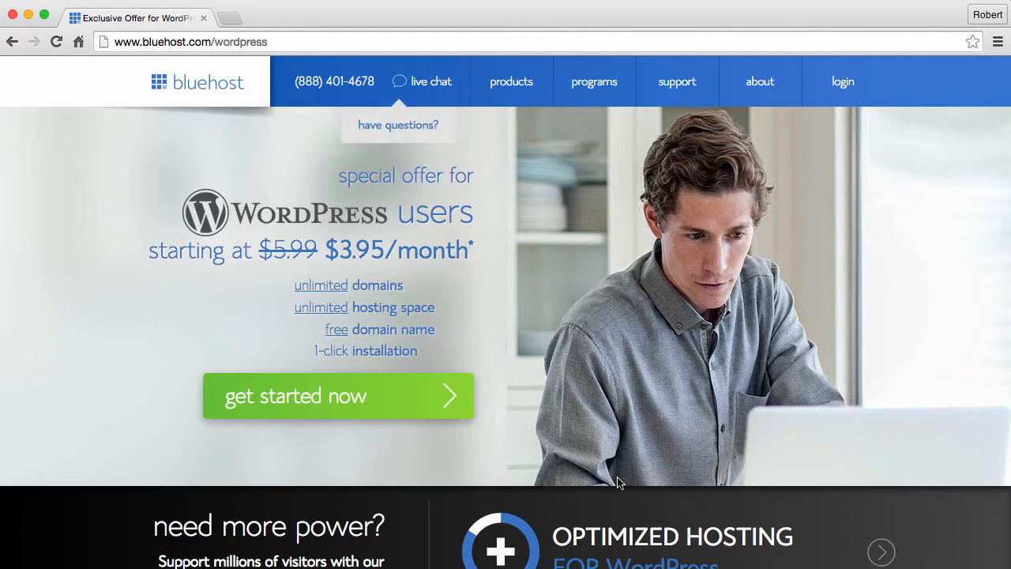
click(309, 404)
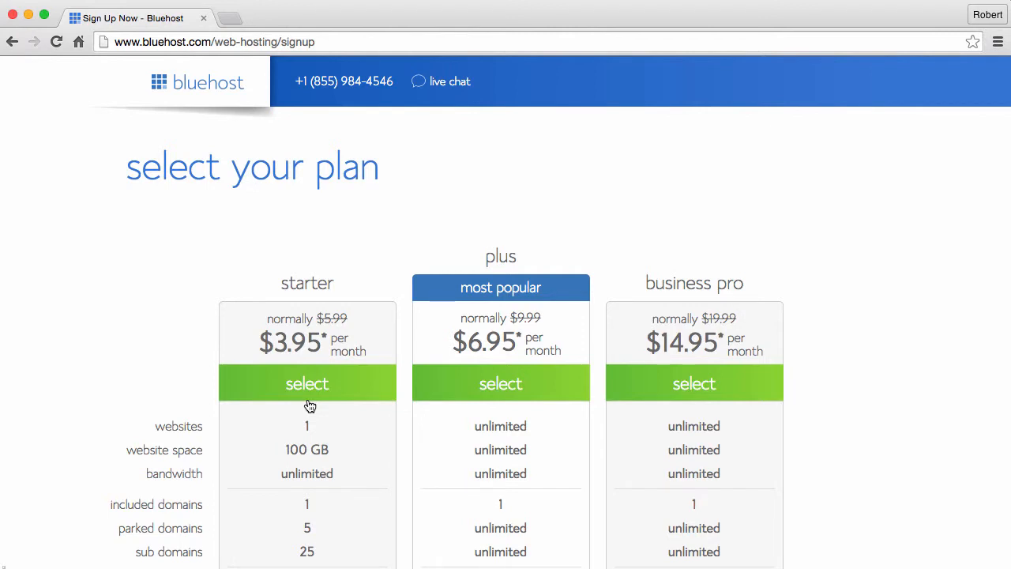
scroll(309, 405, down, 2)
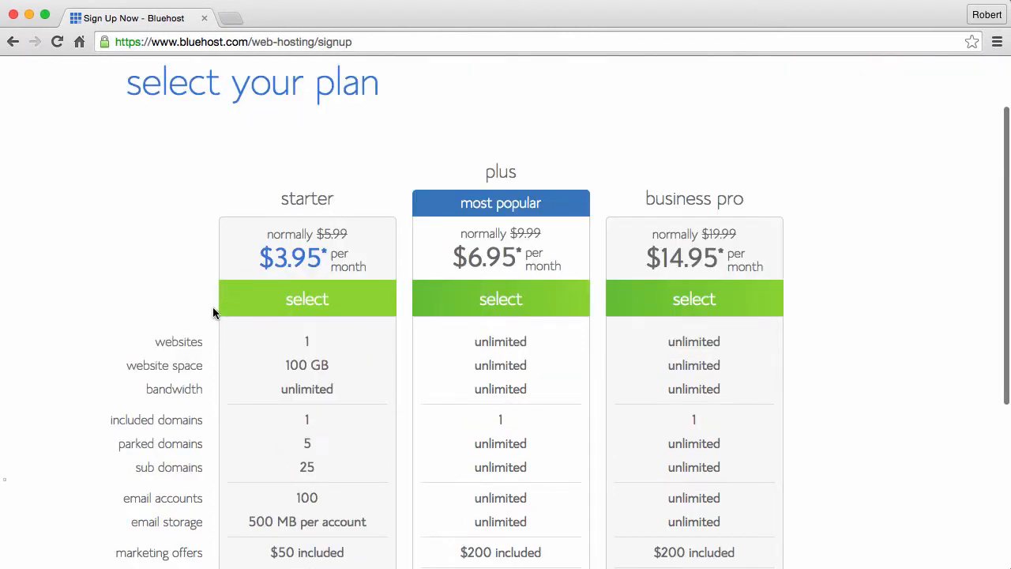
scroll(197, 316, down, 5)
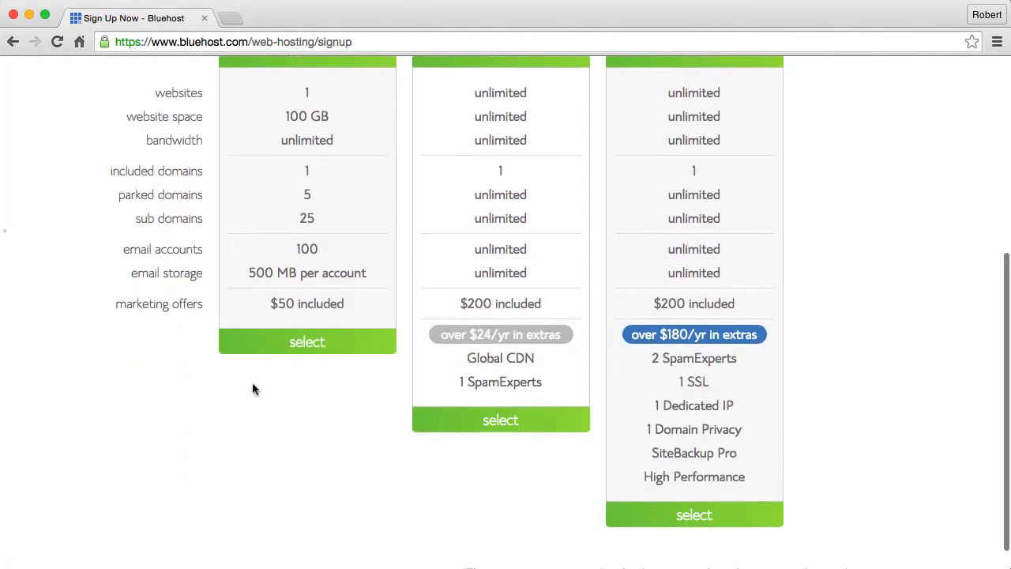
click(307, 337)
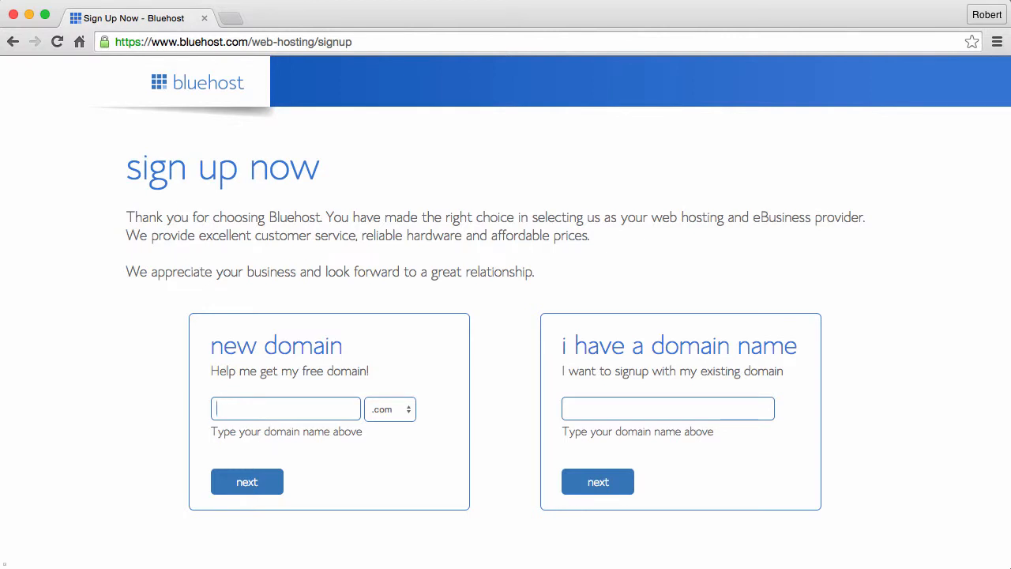
- Check whether reallycoolwebsite.com is available as the new free domain
click(285, 409)
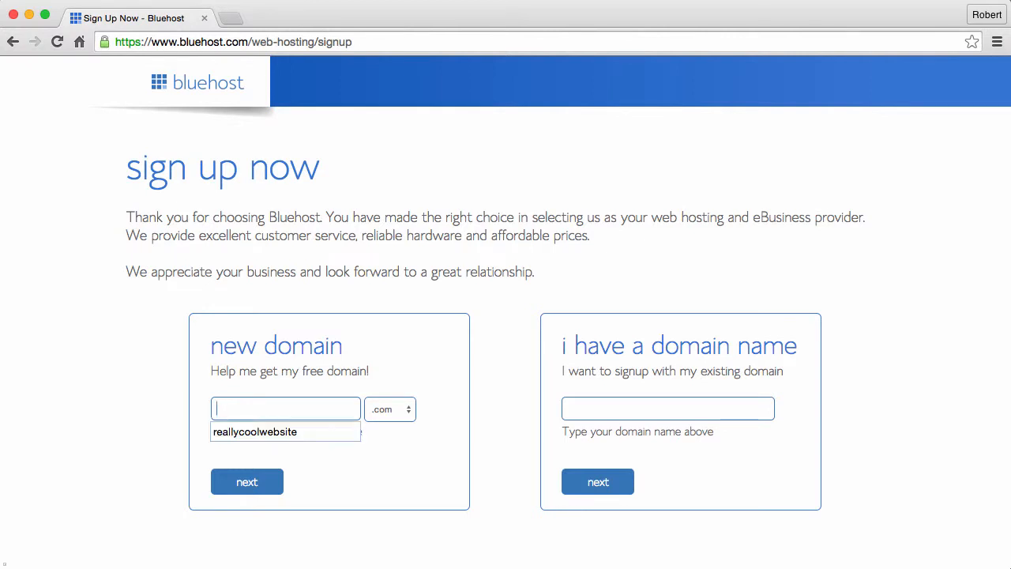
text(reallycoolwebsite)
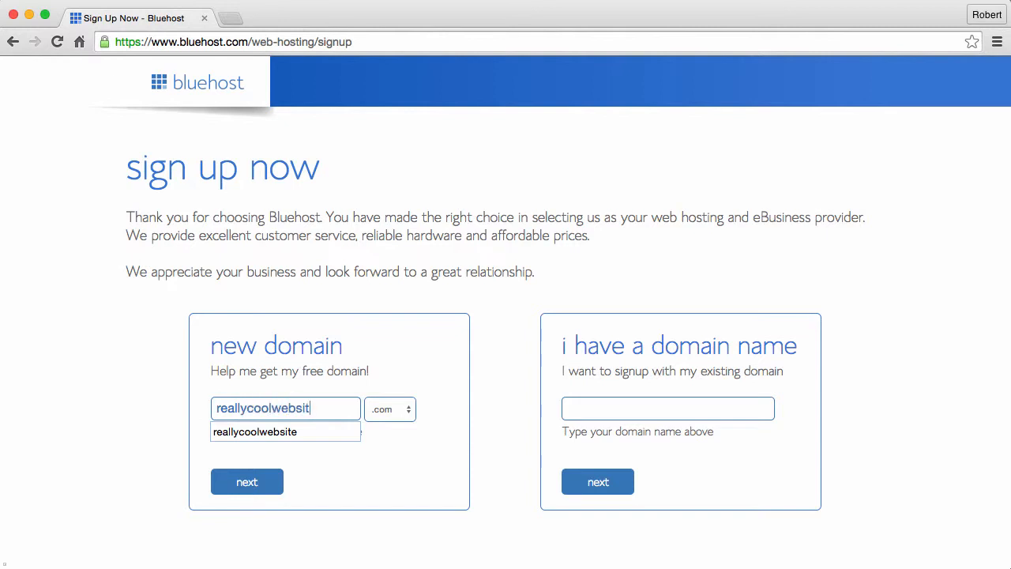
click(245, 483)
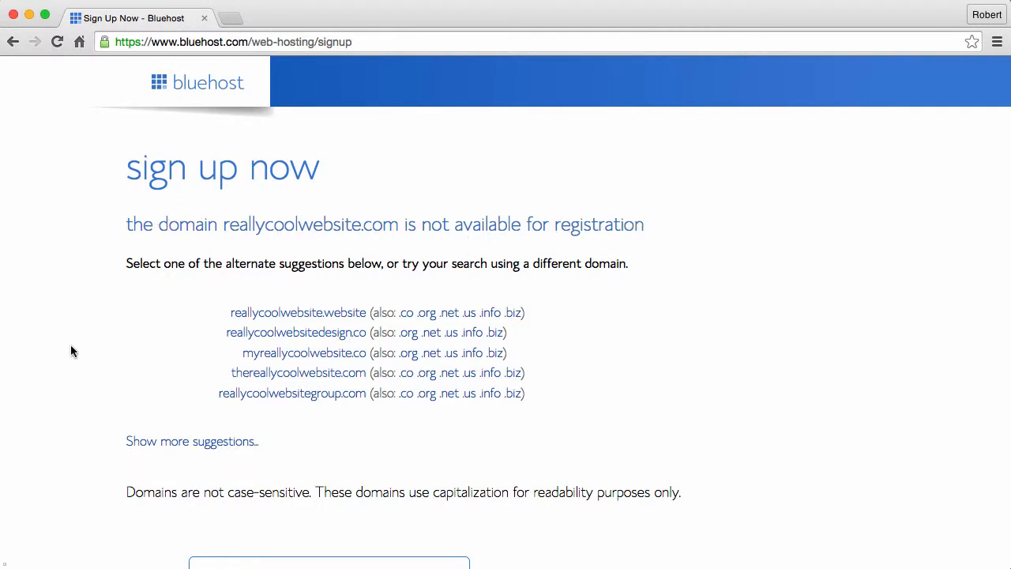
scroll(71, 347, down, 3)
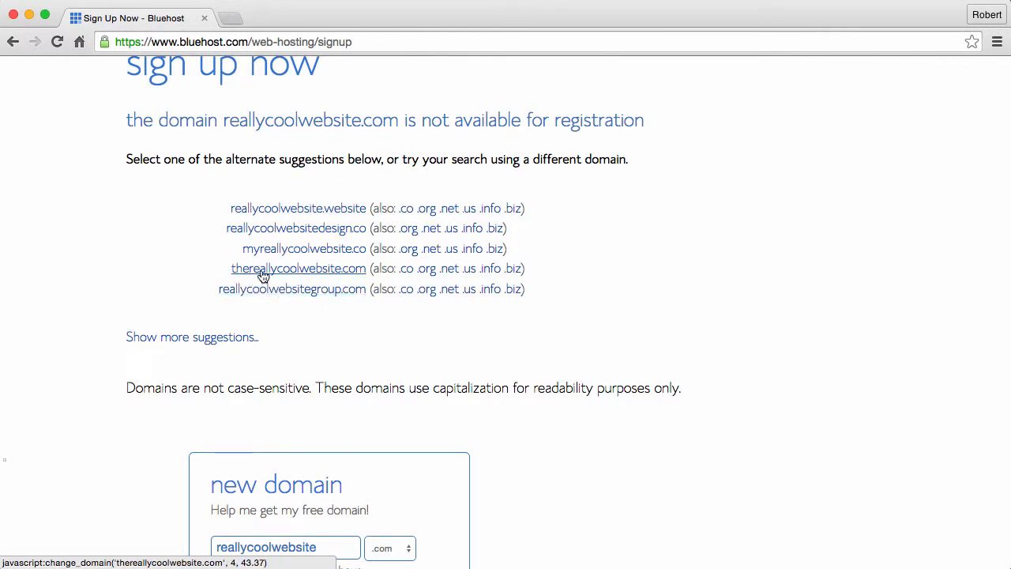
scroll(85, 297, up, 2)
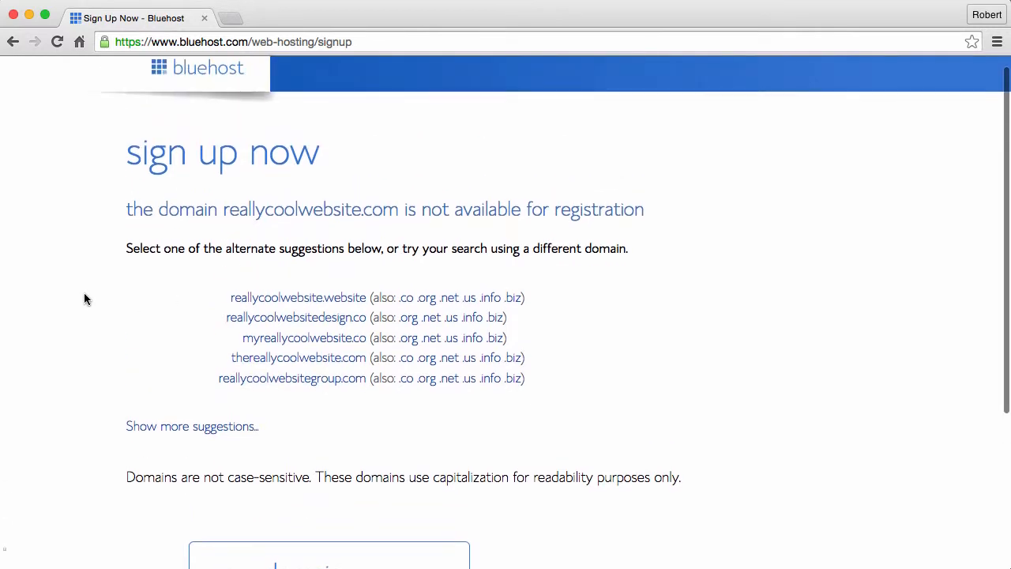
scroll(86, 298, up, 1)
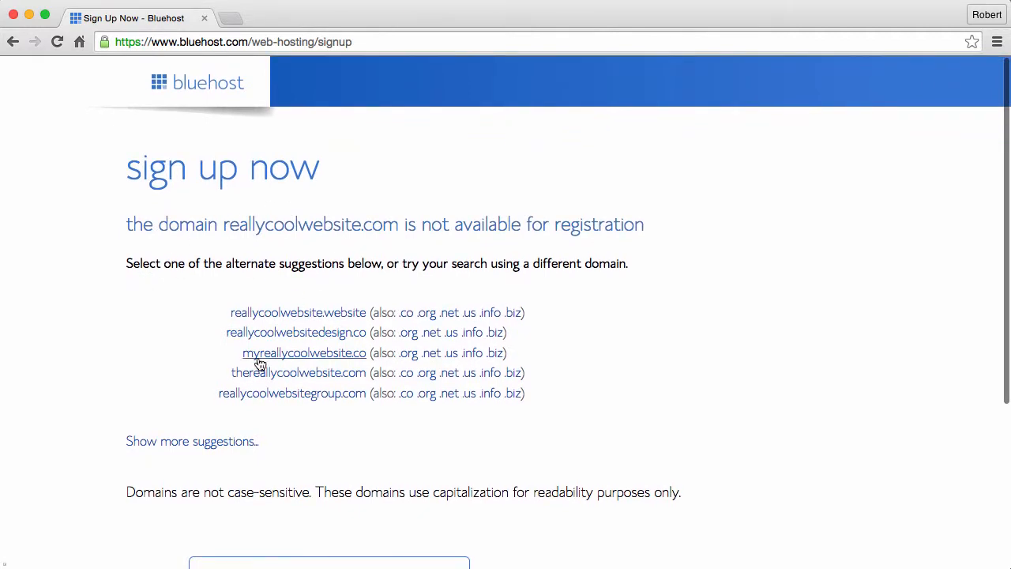
- Go back and request wpbeginnercourse.com as the new domain instead
click(13, 41)
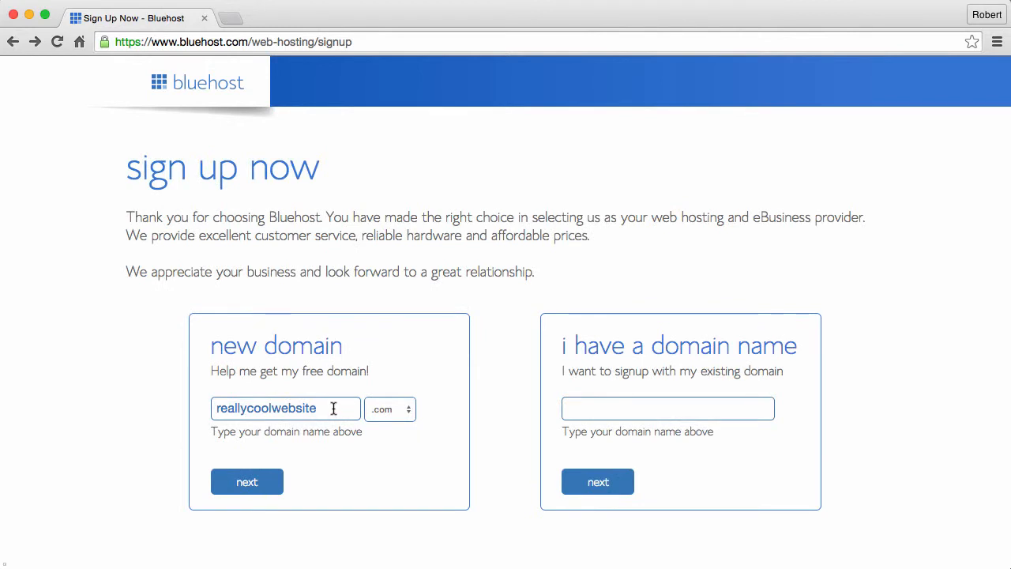
double_click(303, 408)
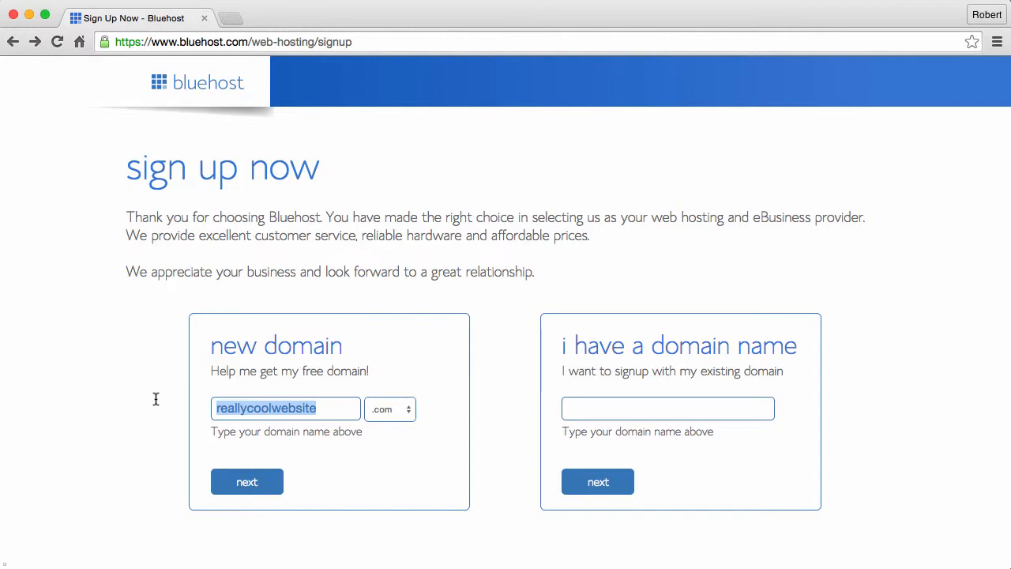
text(wpbegi)
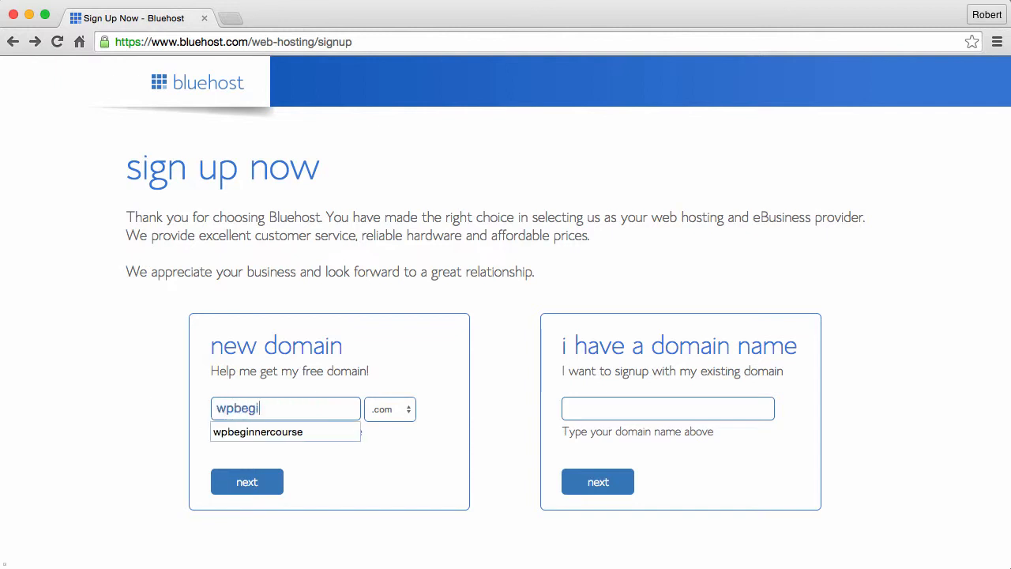
text(nnercourse)
click(248, 485)
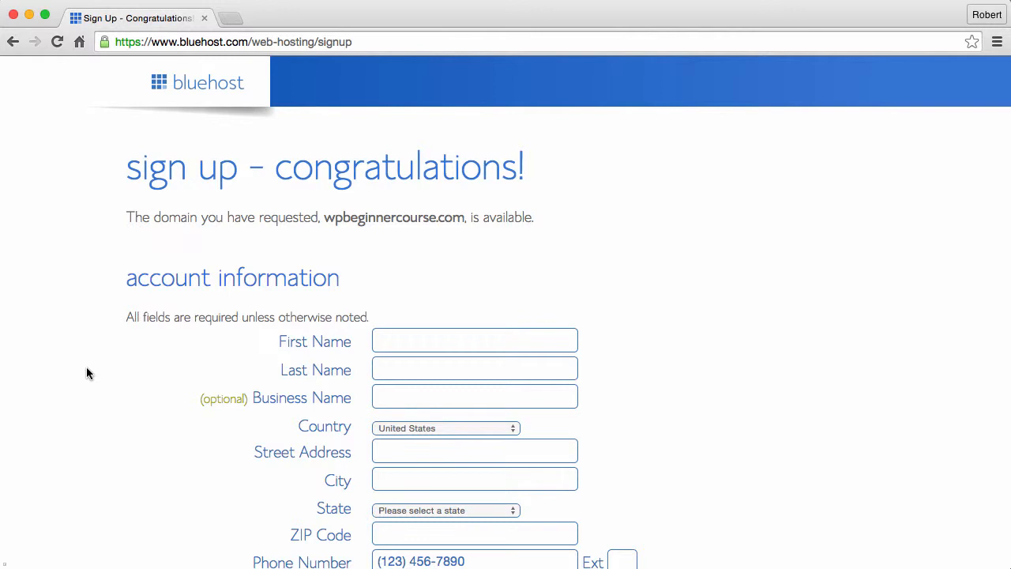
- Fill in the account holder's first name, last name, street address, city and ZIP code
click(418, 340)
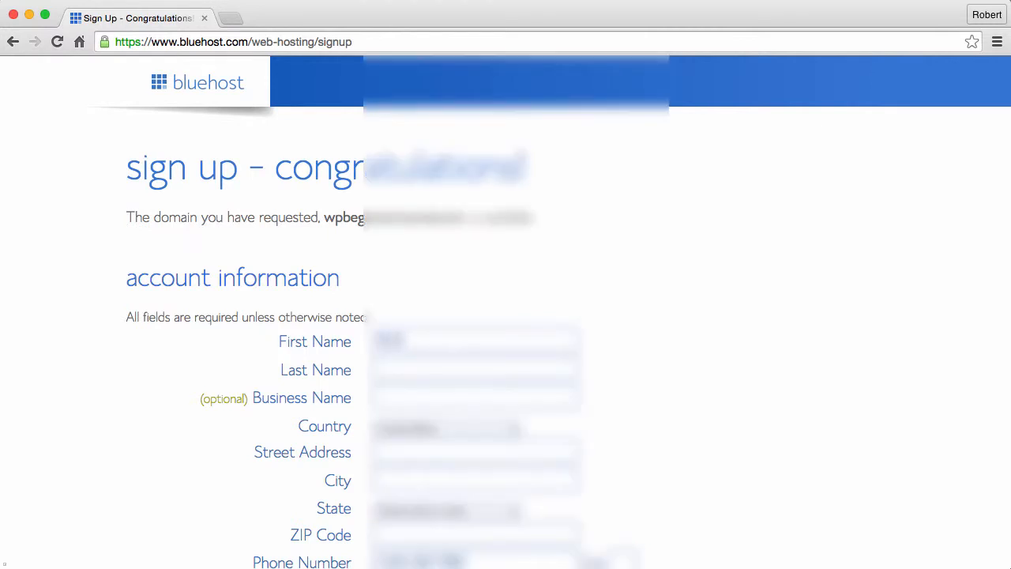
key(Tab)
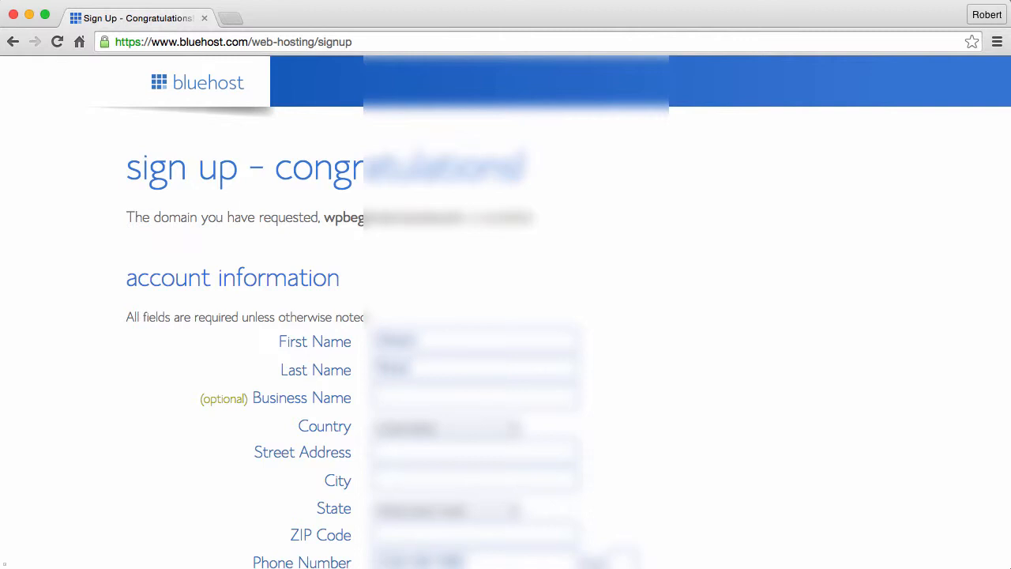
text(1234)
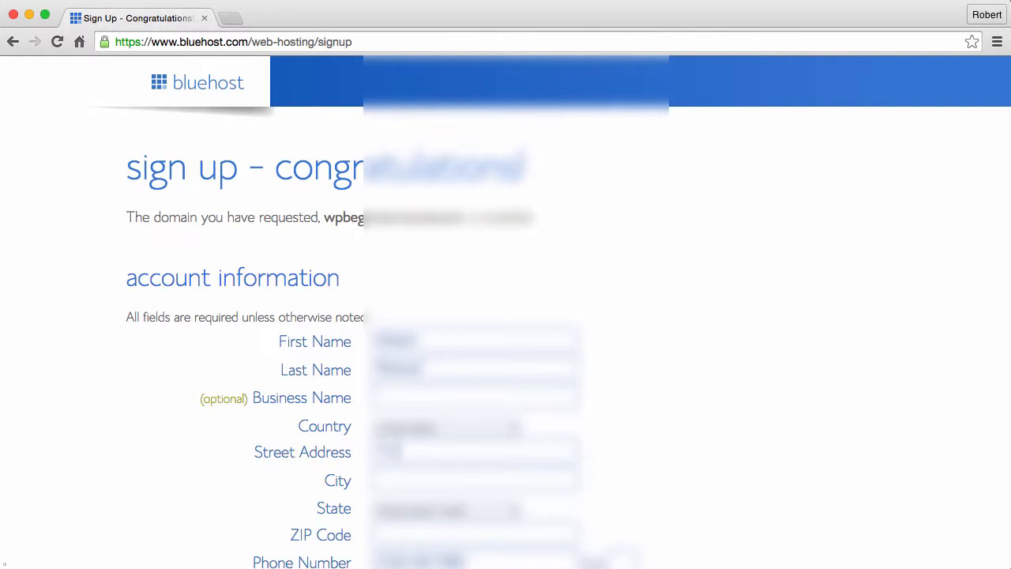
text( Main Str)
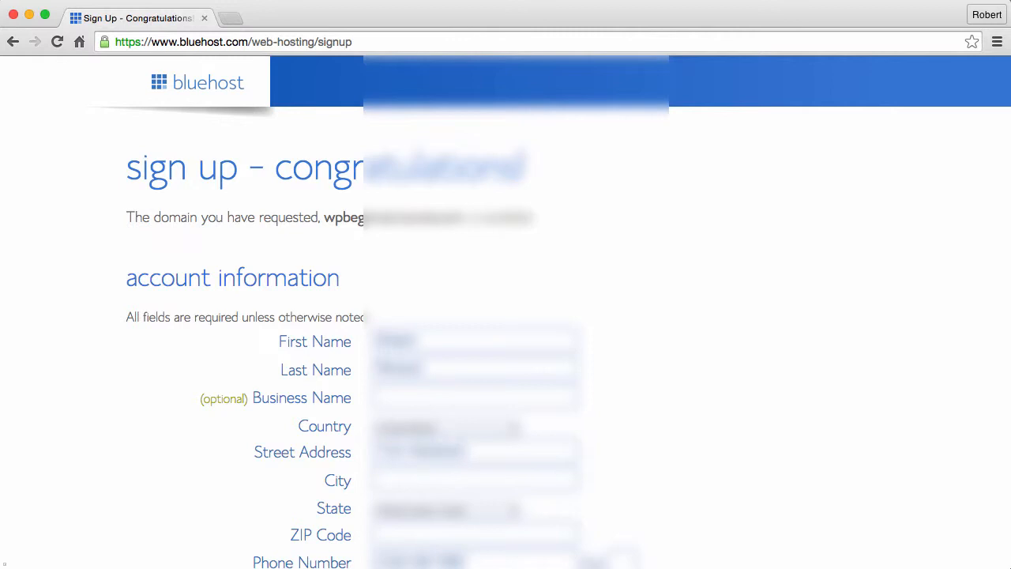
text(eet)
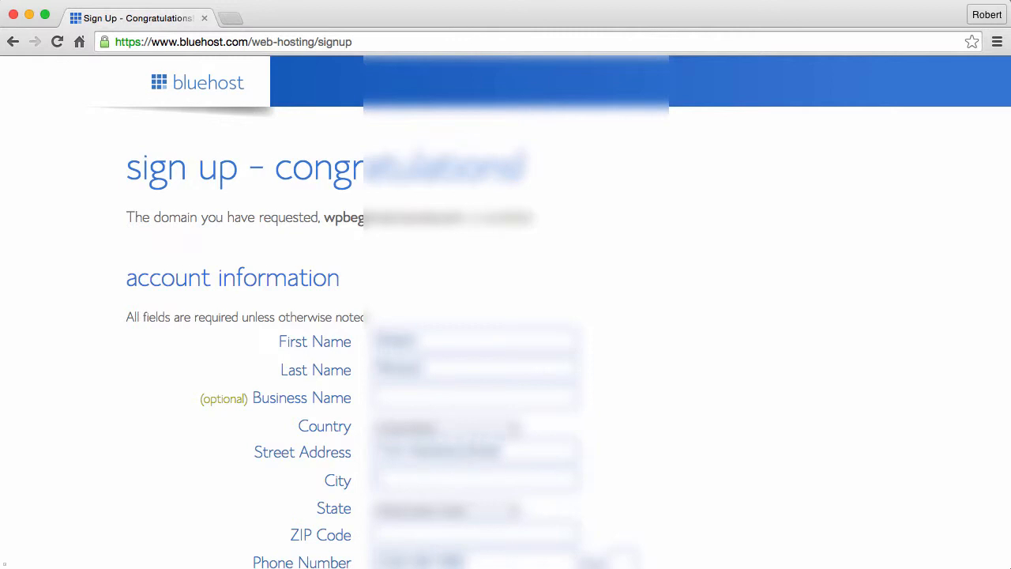
text(Dallas)
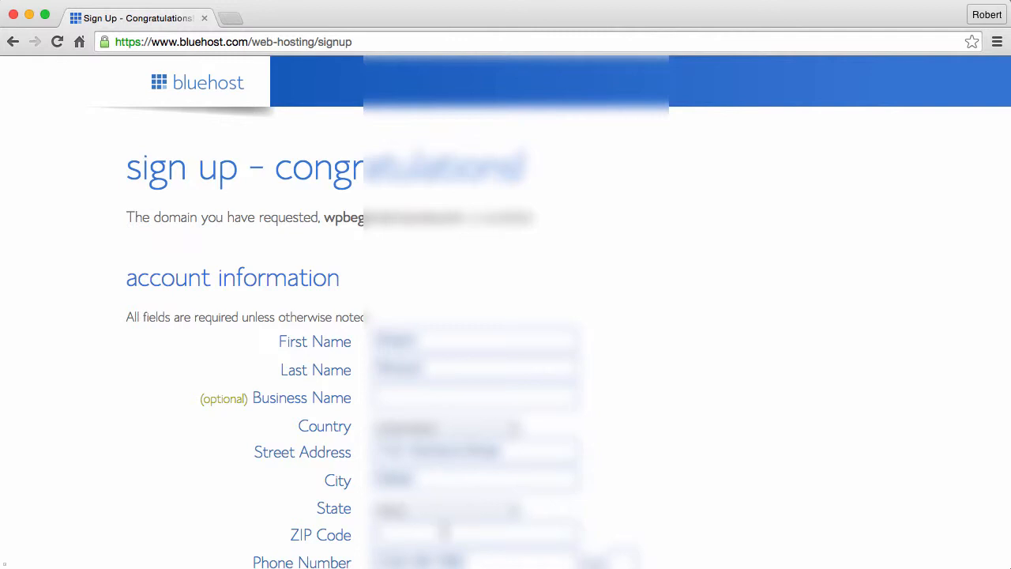
text(75201)
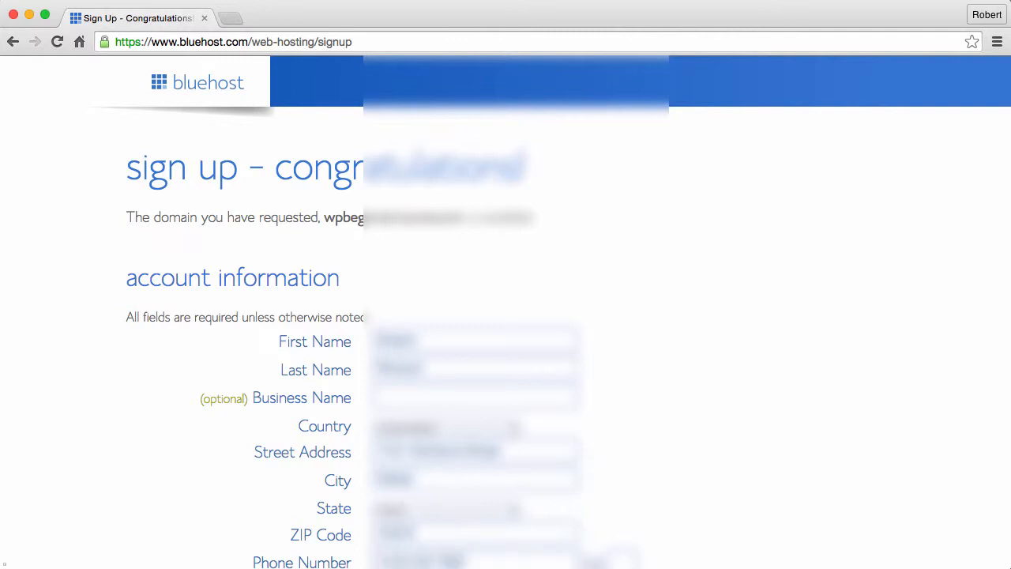
- Enter the contact e-mail address and scroll down to the package information
scroll(458, 525, down, 2)
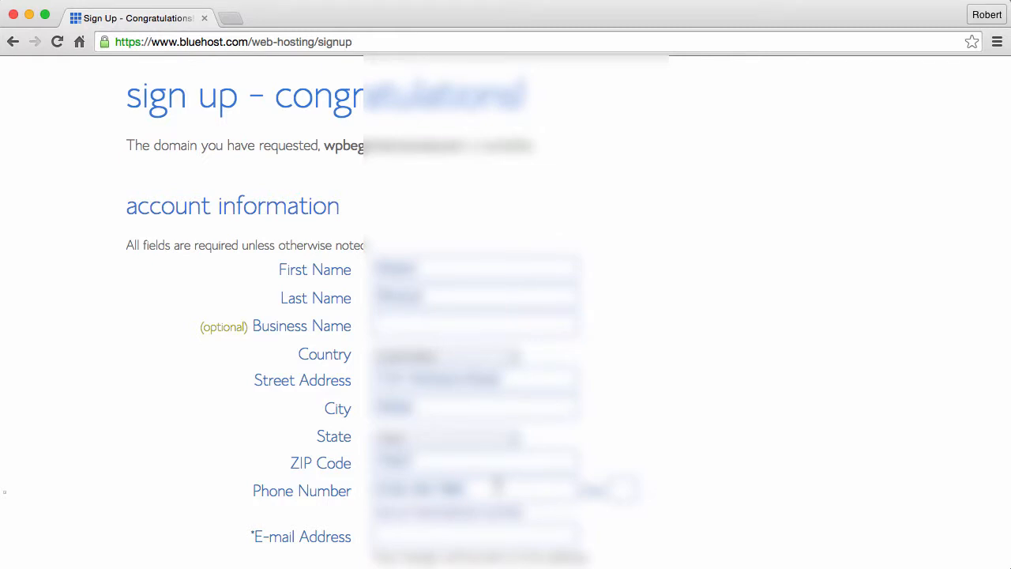
click(415, 534)
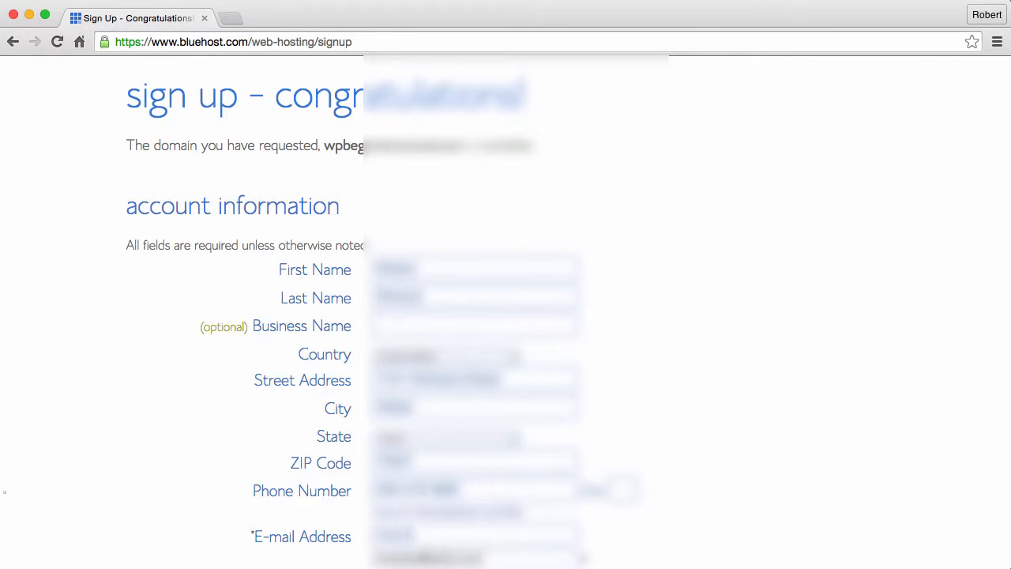
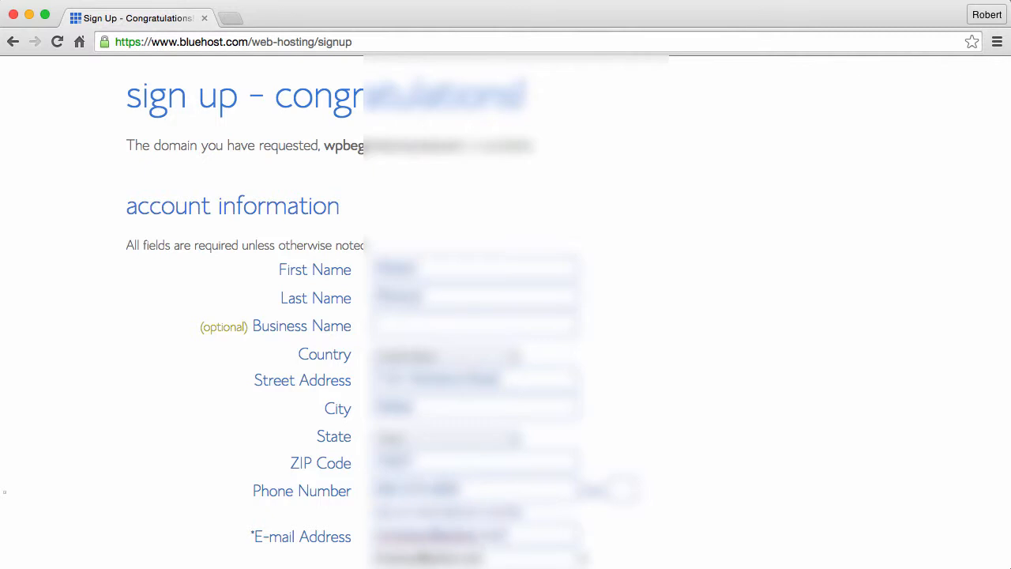
scroll(315, 506, down, 3)
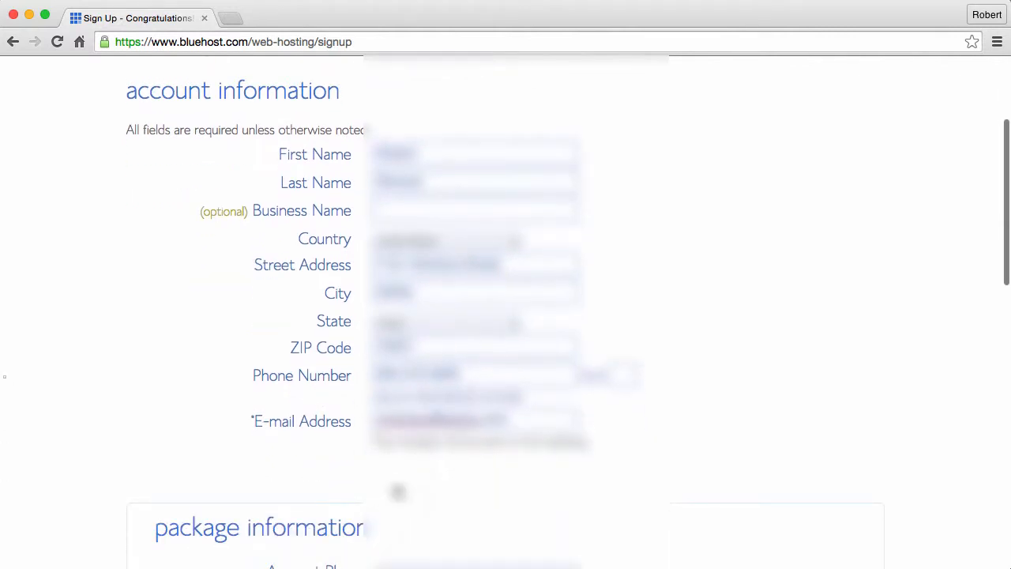
scroll(433, 483, down, 9)
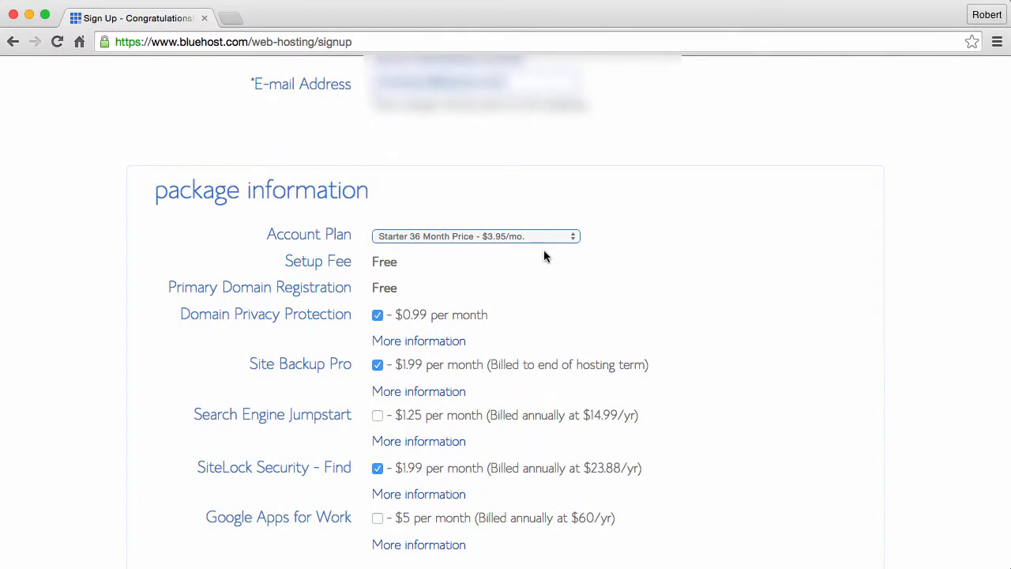
- Change the account plan to Starter 12 Month
click(574, 238)
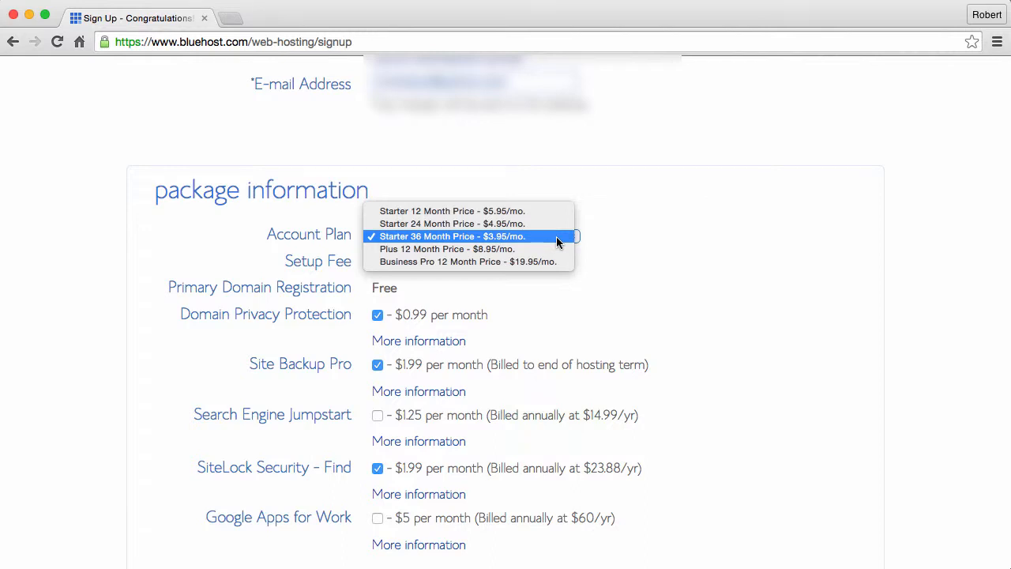
click(504, 213)
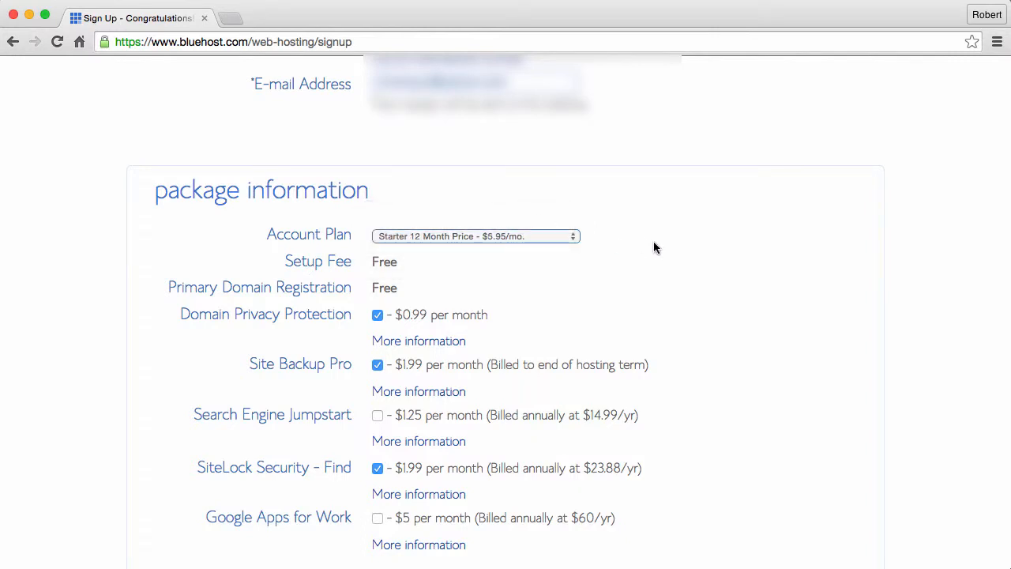
scroll(653, 242, down, 2)
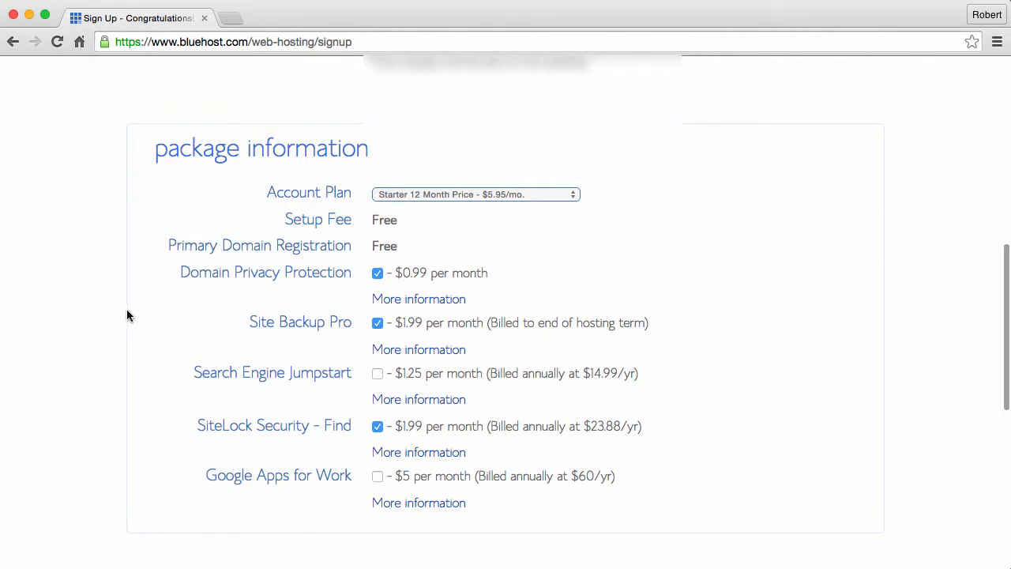
- Uncheck the Domain Privacy Protection, Site Backup Pro and SiteLock Security add-ons
click(377, 274)
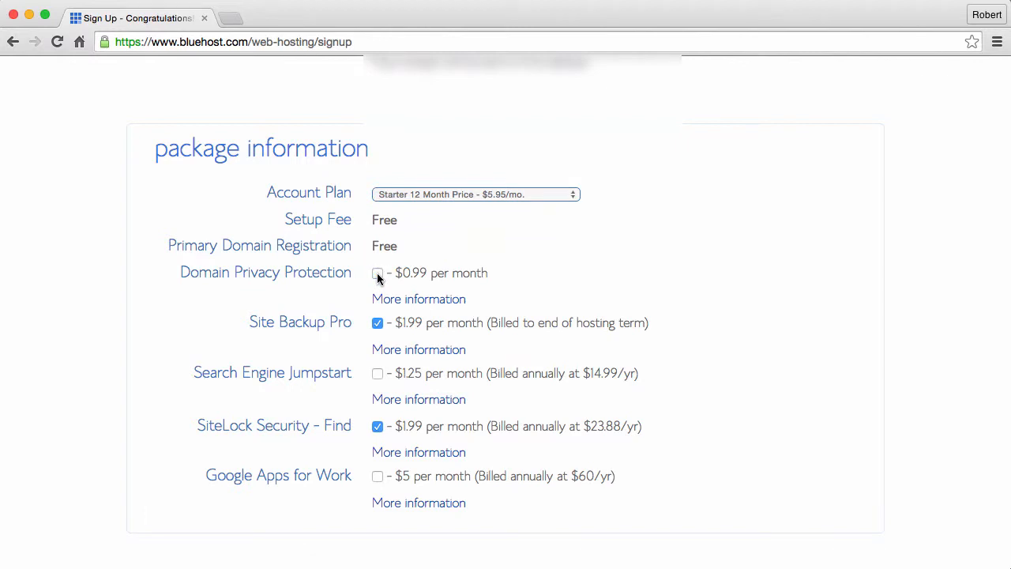
click(378, 324)
scroll(326, 342, down, 1)
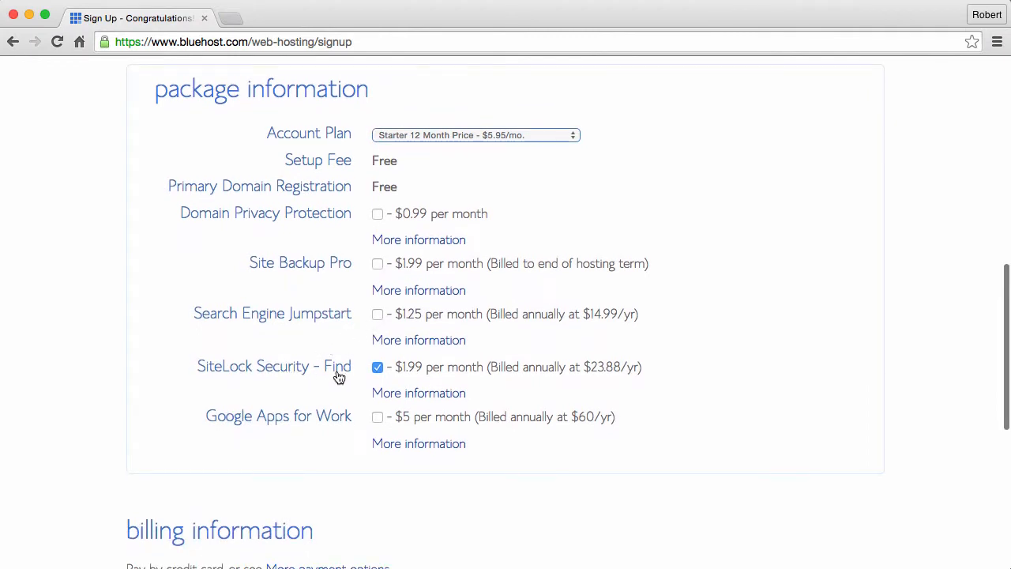
click(377, 368)
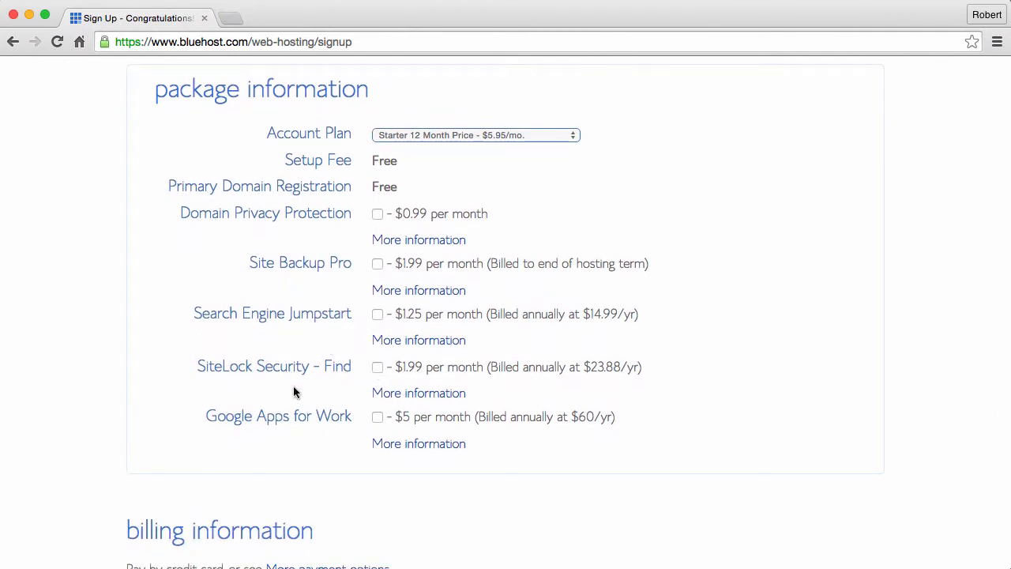
scroll(304, 389, down, 3)
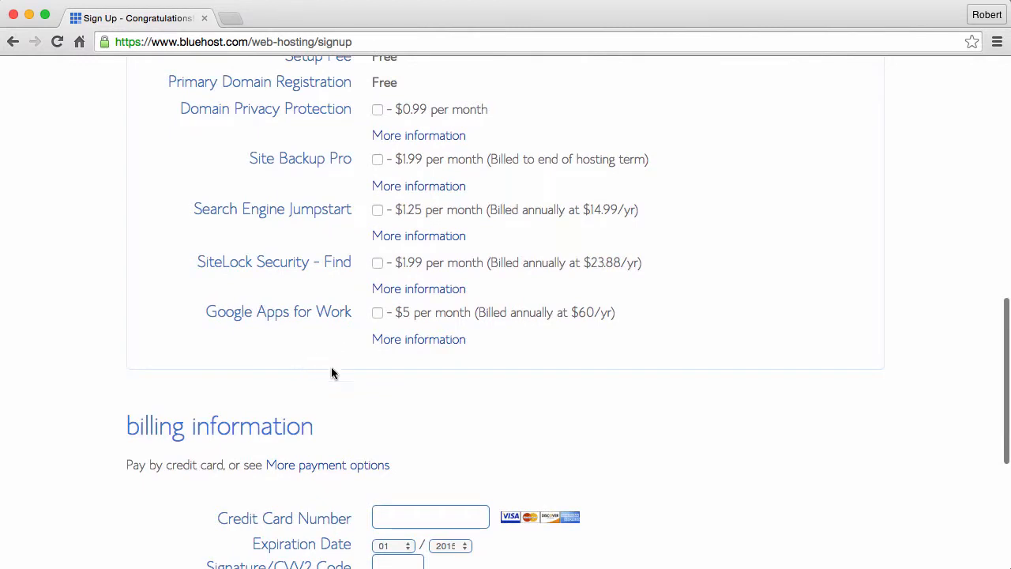
- Enter the credit card number and CVV2 security code, then submit the signup form
scroll(587, 402, down, 3)
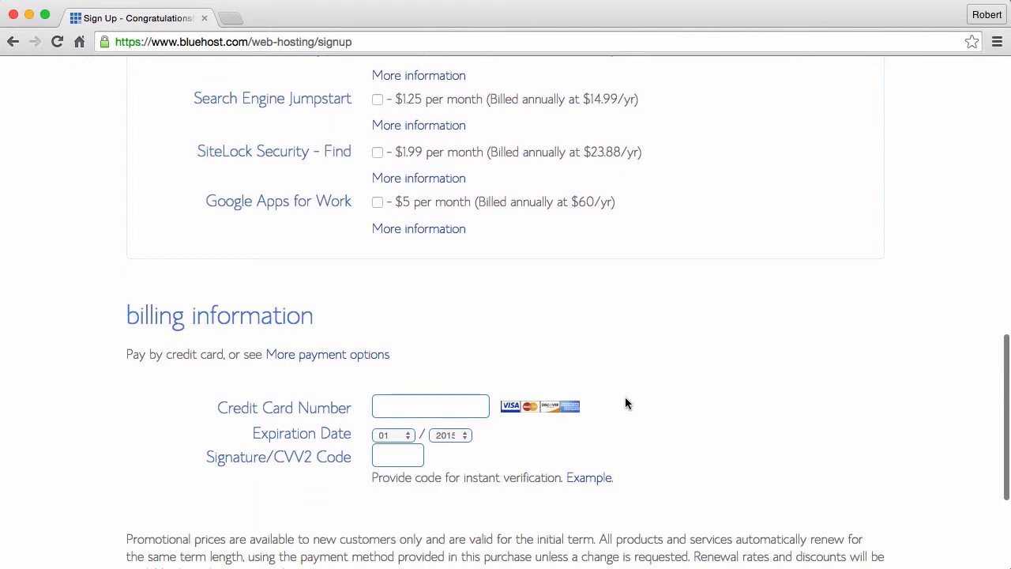
scroll(627, 402, down, 3)
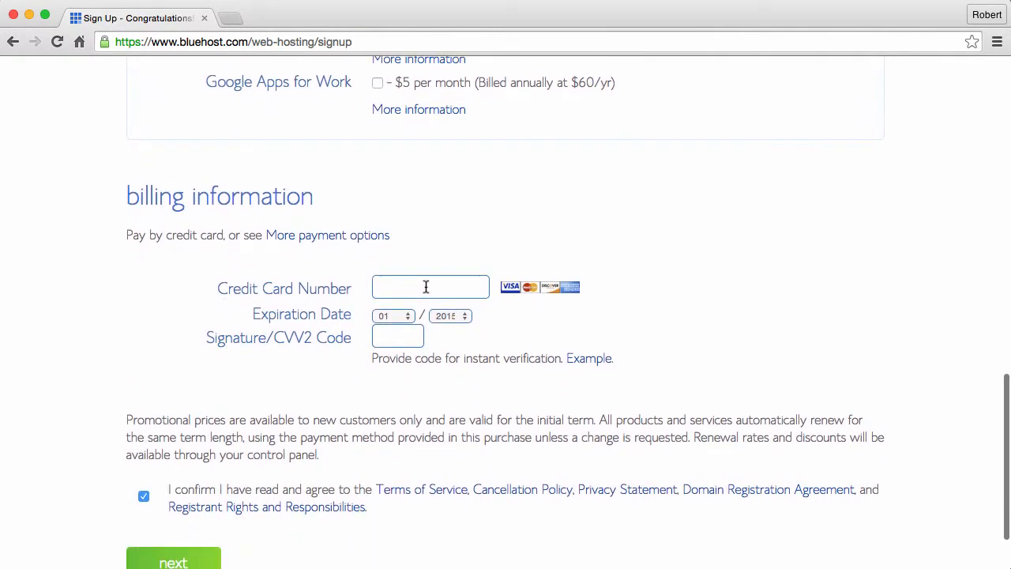
click(426, 287)
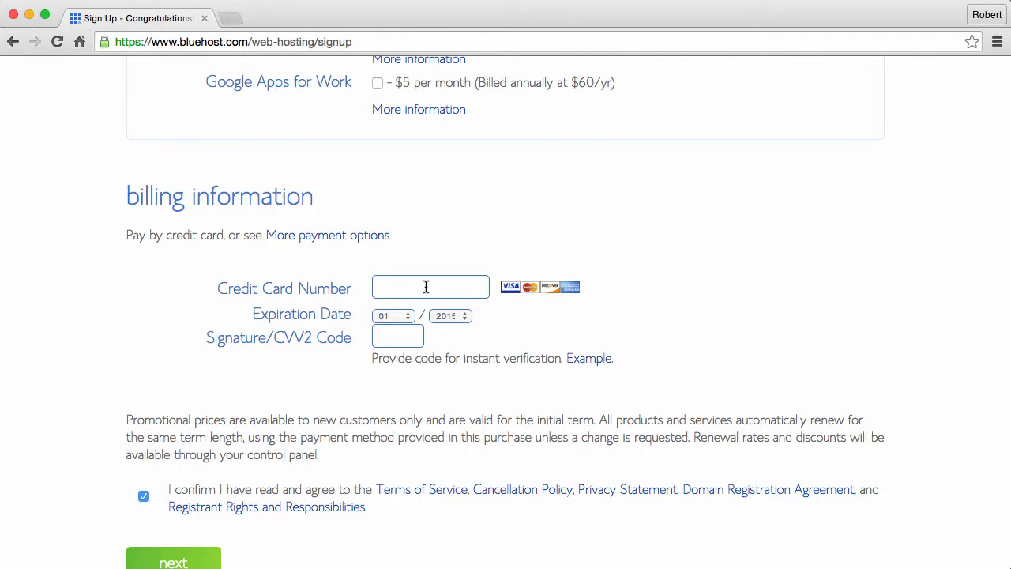
text(****)
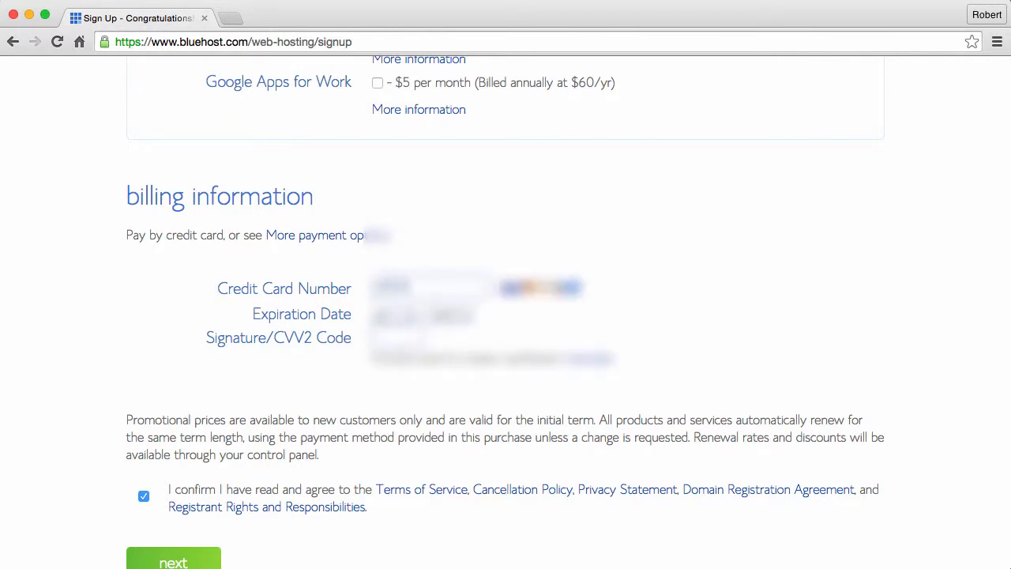
text(***)
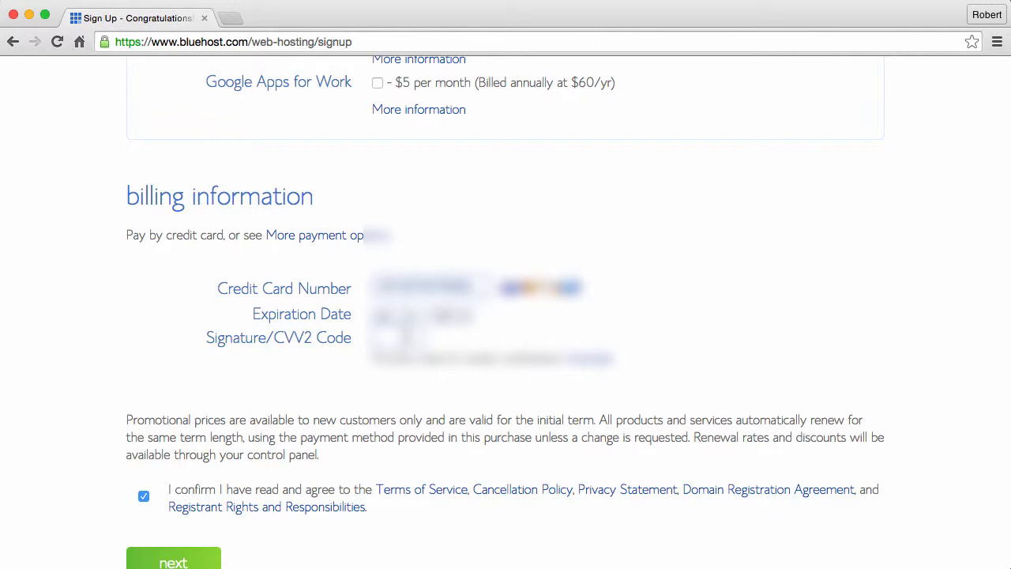
click(406, 336)
text(***)
scroll(652, 351, down, 2)
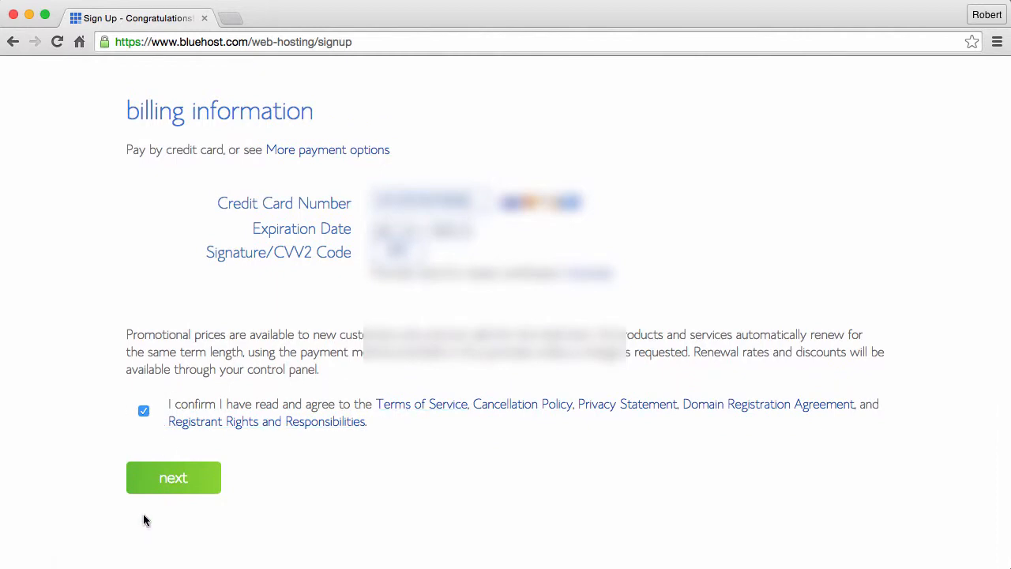
click(167, 480)
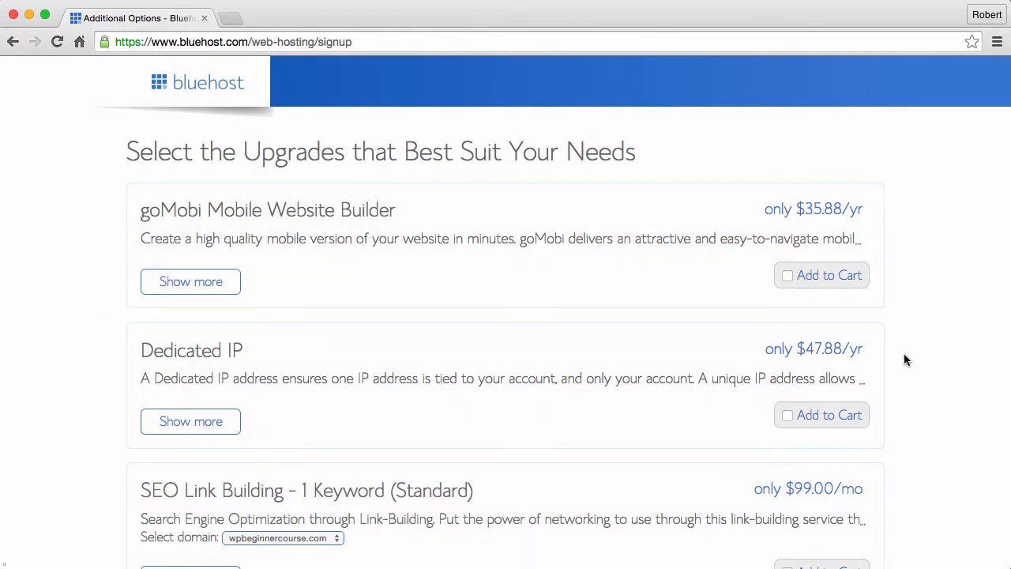
- Leave goMobi, Dedicated IP and SEO upgrades unchecked and complete the order
scroll(905, 360, down, 4)
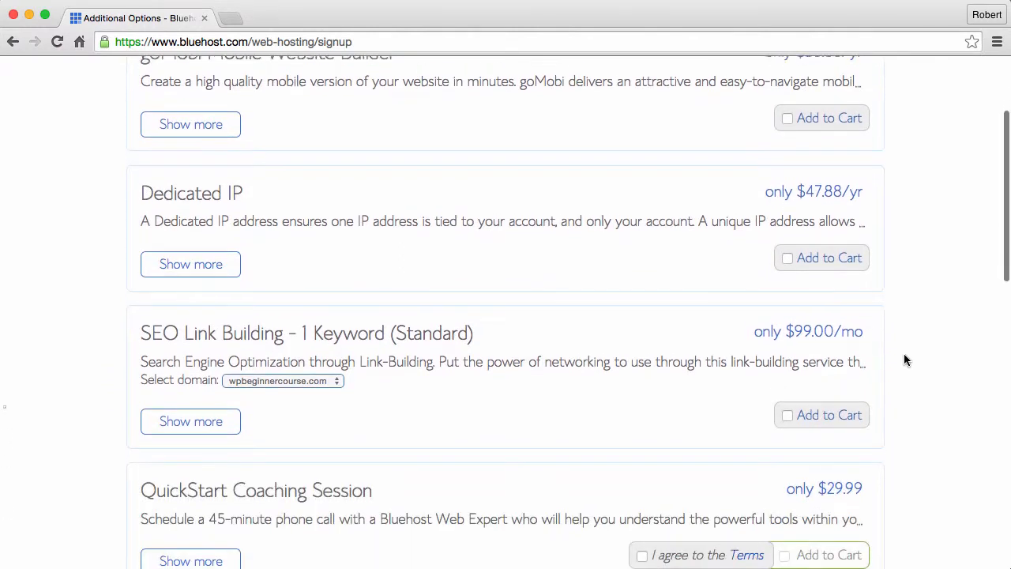
scroll(905, 359, down, 8)
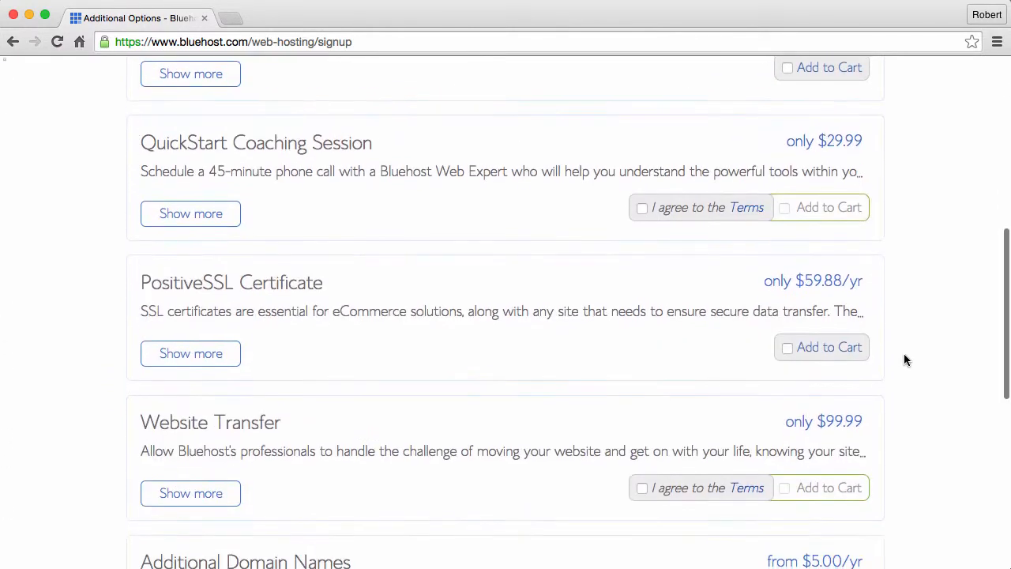
scroll(905, 361, down, 10)
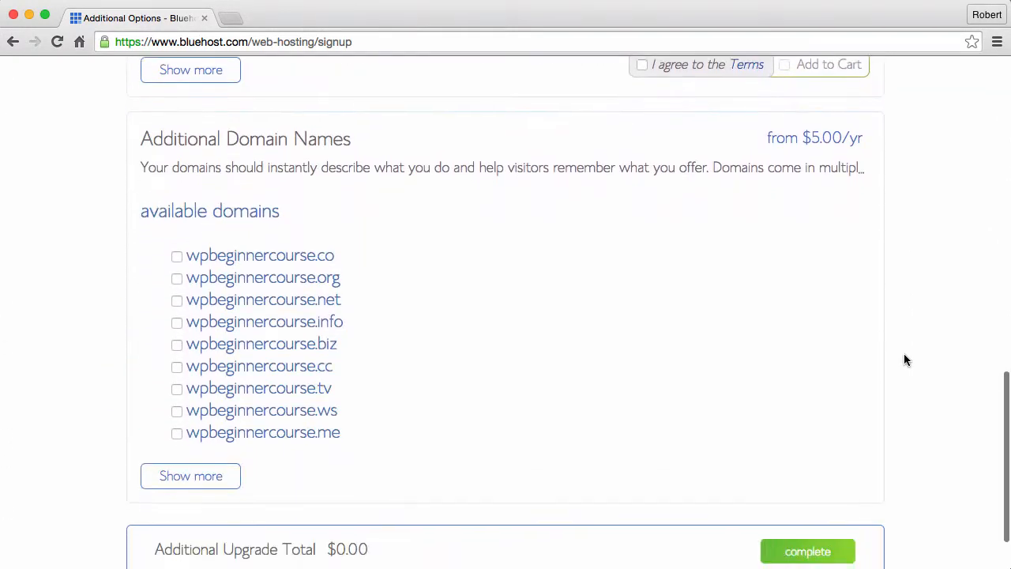
scroll(905, 360, down, 2)
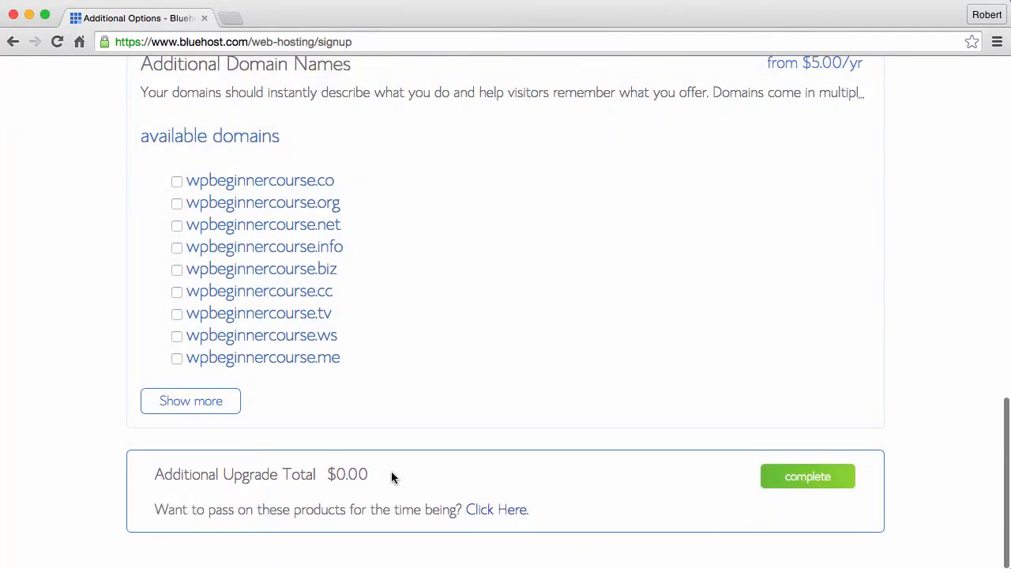
click(805, 478)
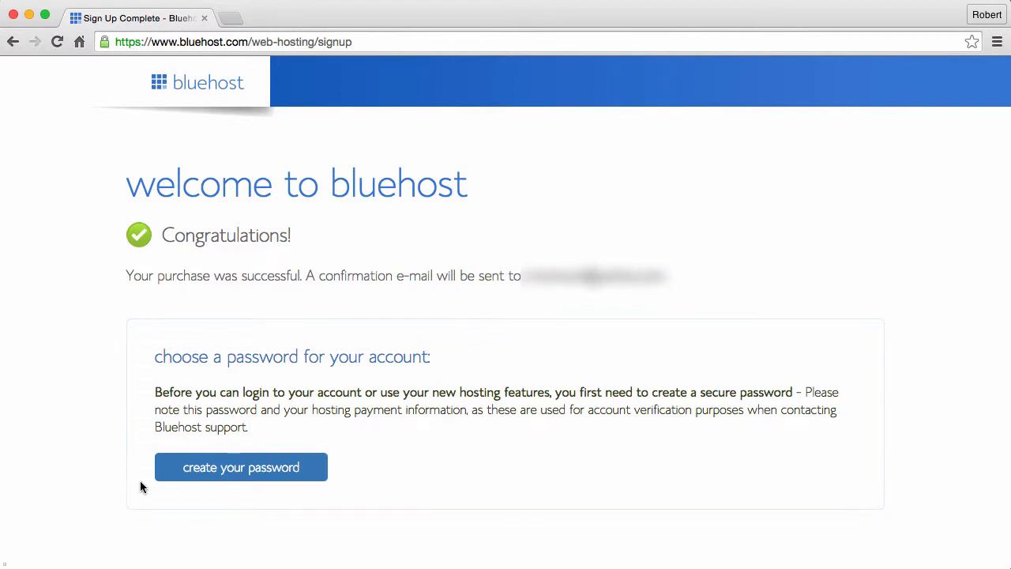
- Accept the terms and save a generated password scoring 76 (Good) for the hosting account
click(231, 472)
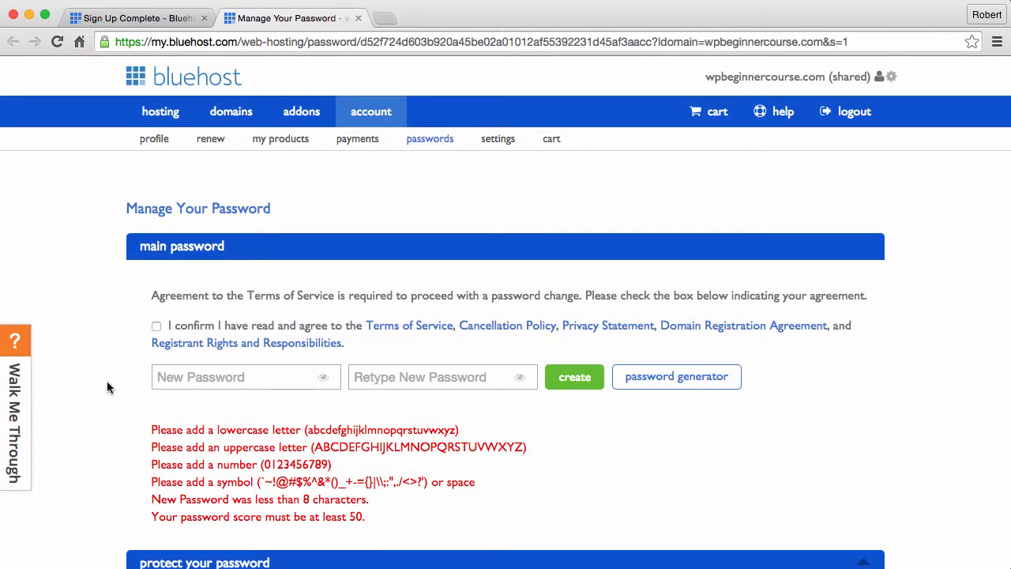
click(158, 327)
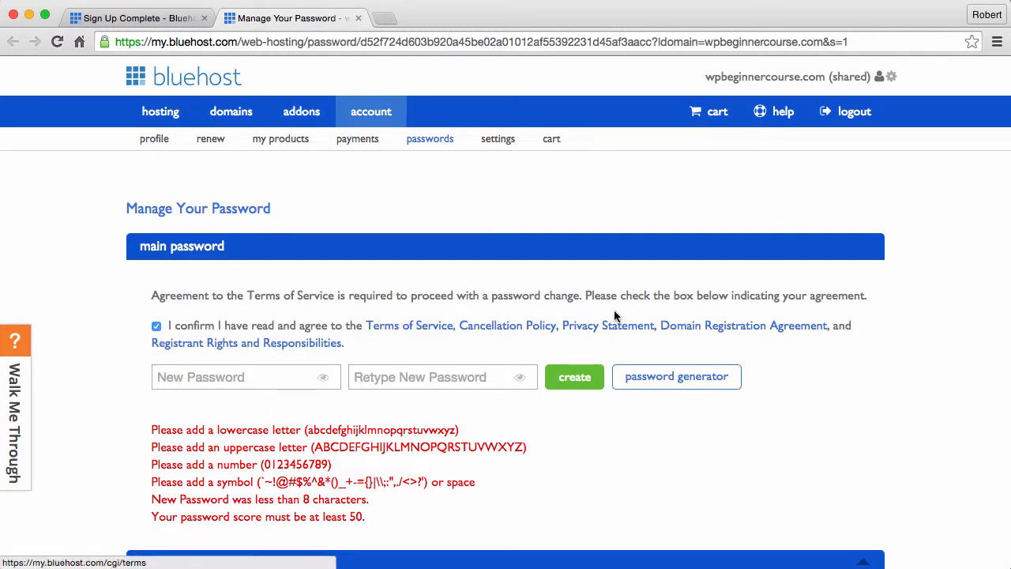
click(660, 379)
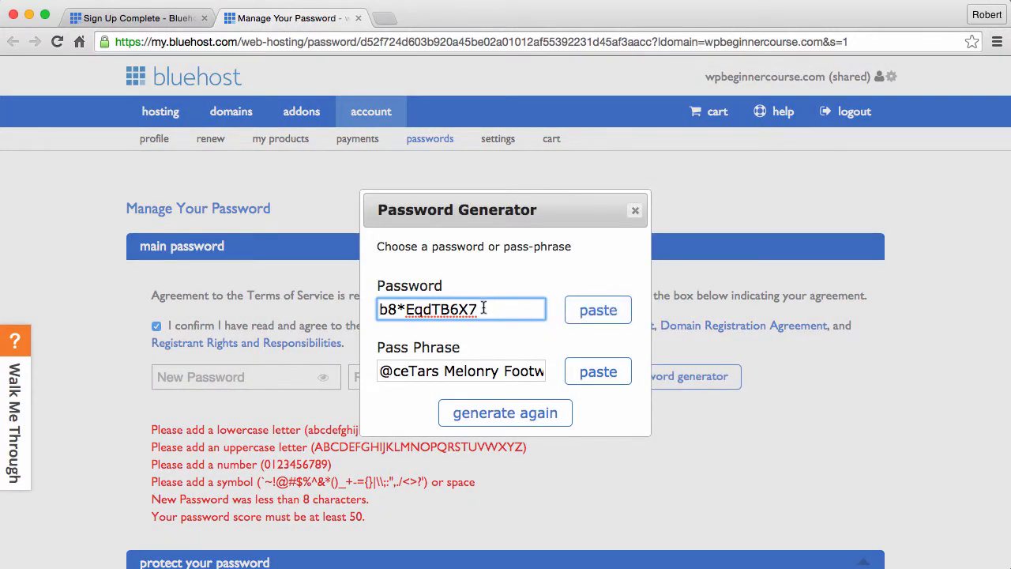
drag(496, 309, 304, 304)
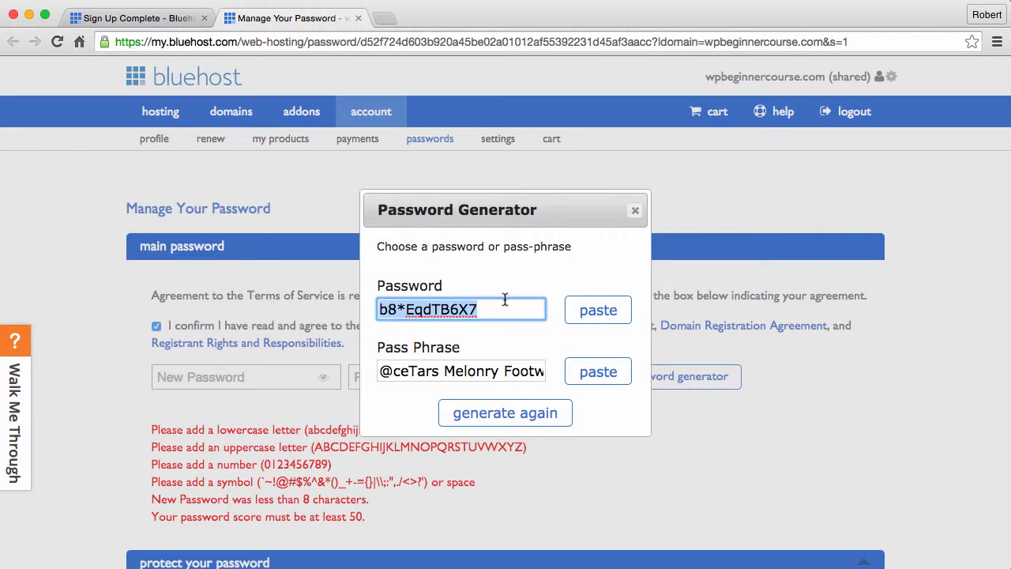
click(598, 310)
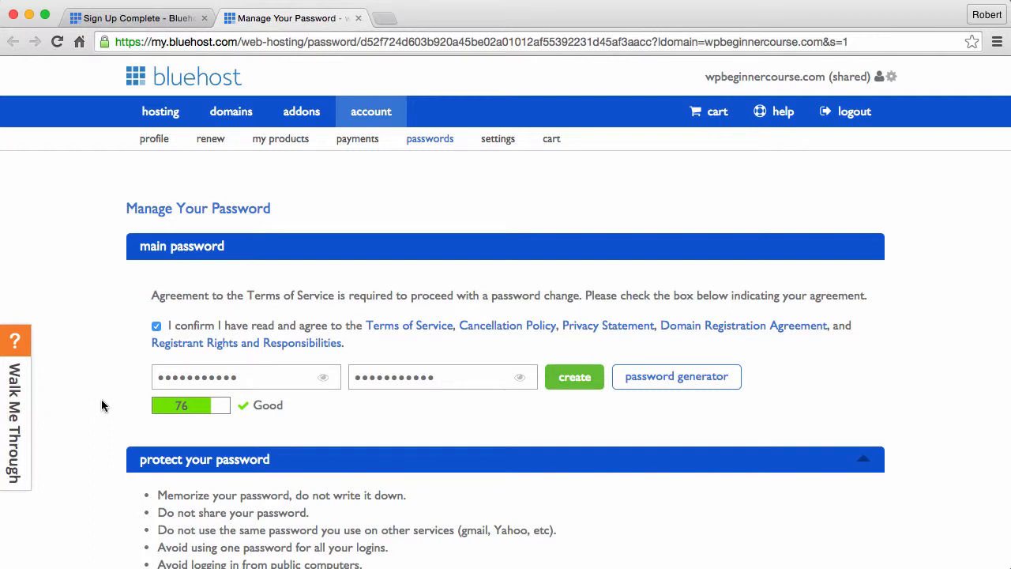
scroll(101, 405, down, 4)
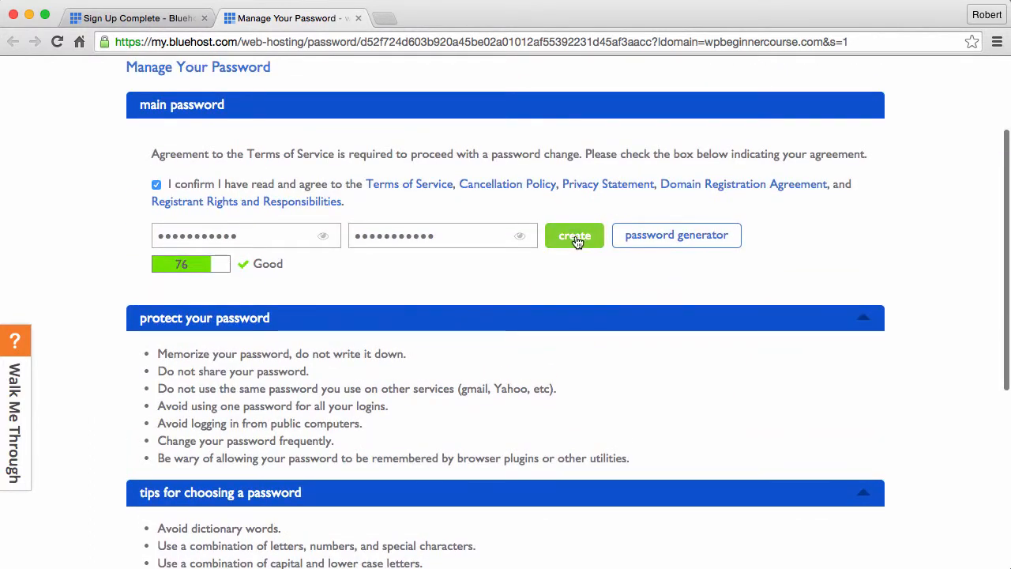
click(576, 238)
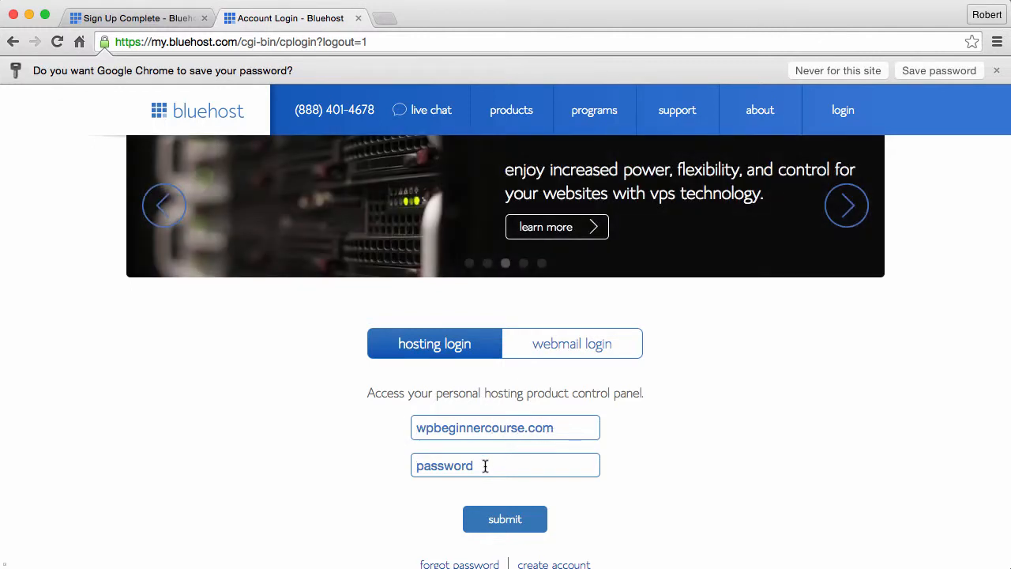
- Log in to the wpbeginnercourse.com control panel with the new password, declining Chrome's password saving
click(485, 465)
key(super+v)
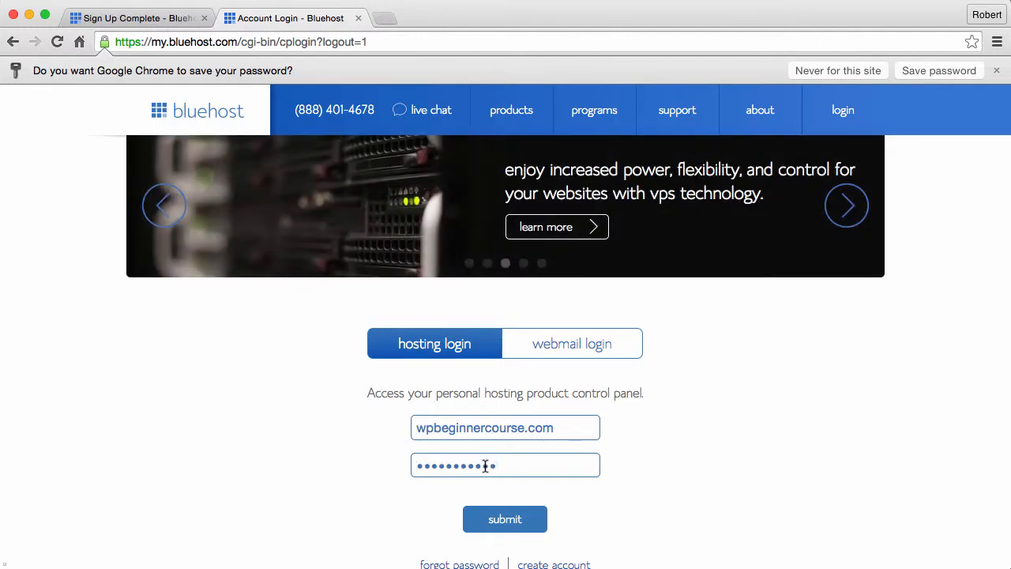
click(494, 521)
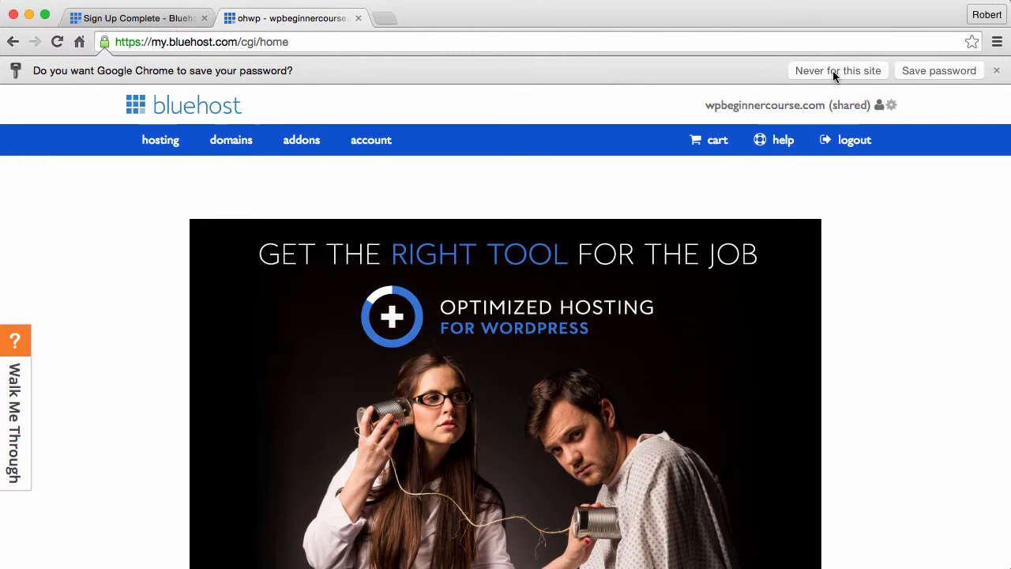
click(833, 71)
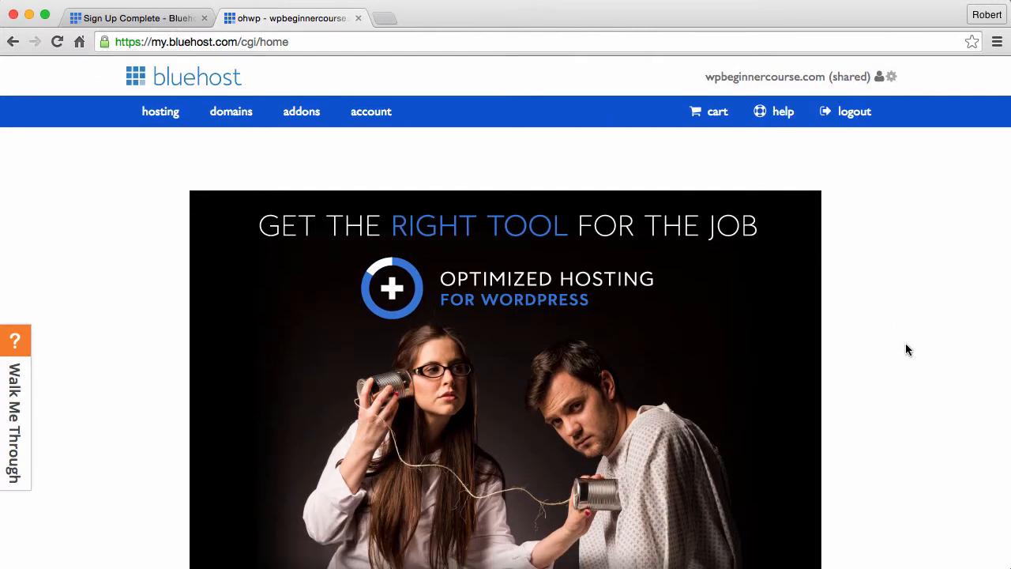
- Decline the WordPress hosting upgrade, close the welcome pop-up and scroll to the website tools
scroll(900, 339, down, 2)
scroll(894, 343, down, 5)
scroll(887, 295, up, 5)
scroll(129, 354, down, 10)
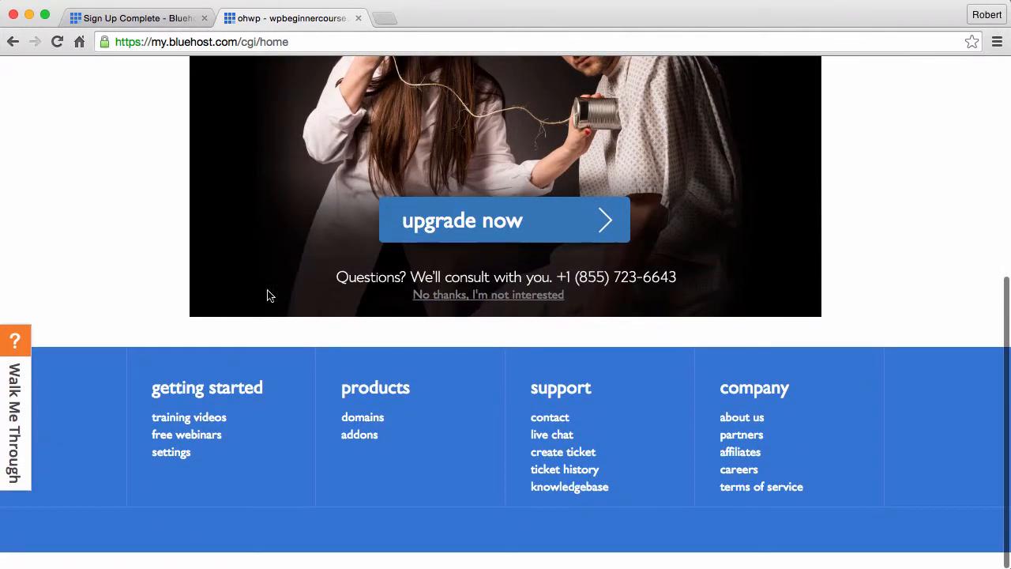
click(458, 298)
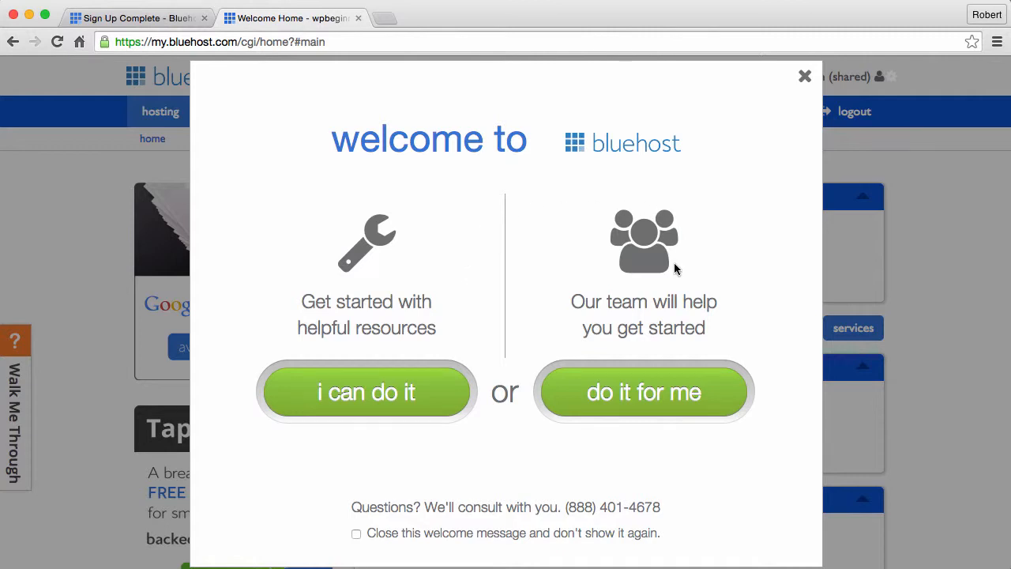
click(804, 77)
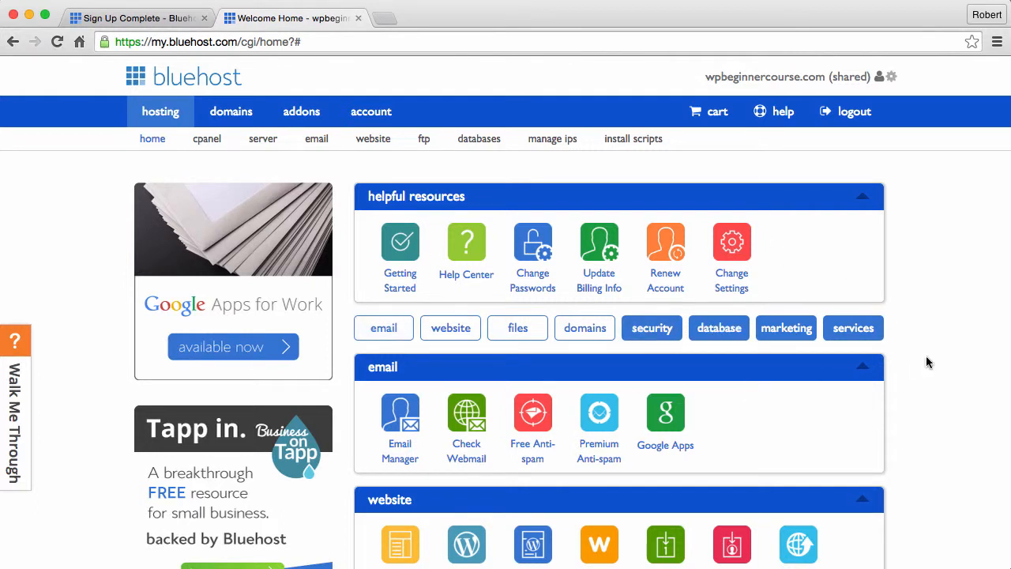
scroll(927, 358, down, 5)
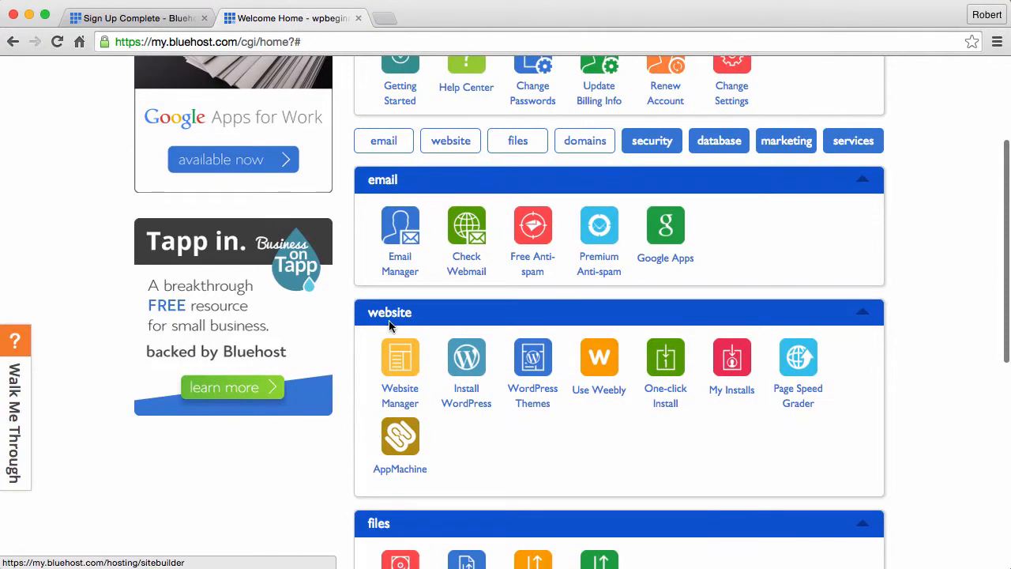
- Launch Install WordPress from the website tools and begin a new SimpleScripts installation
click(468, 361)
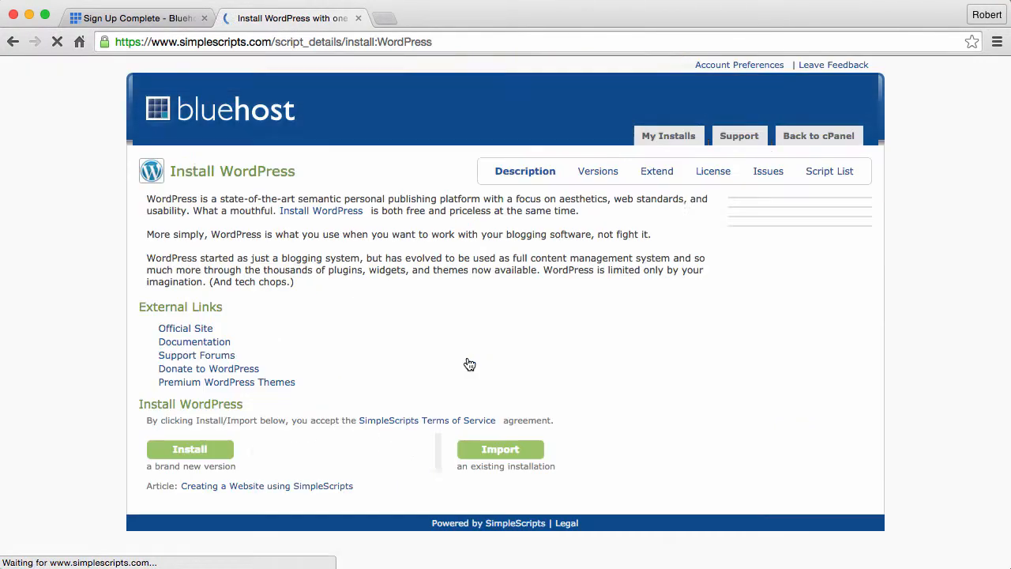
scroll(660, 364, down, 1)
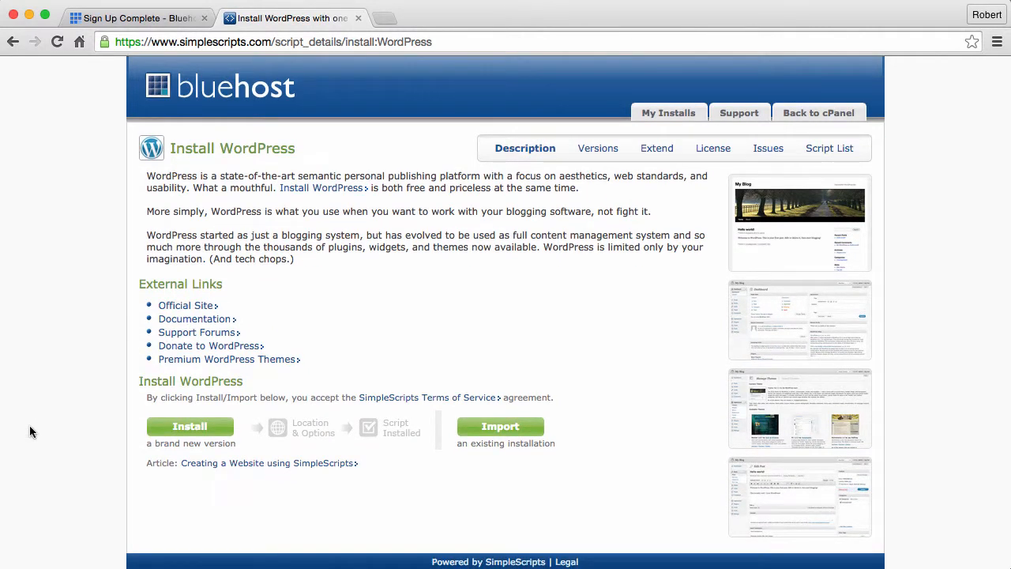
click(190, 428)
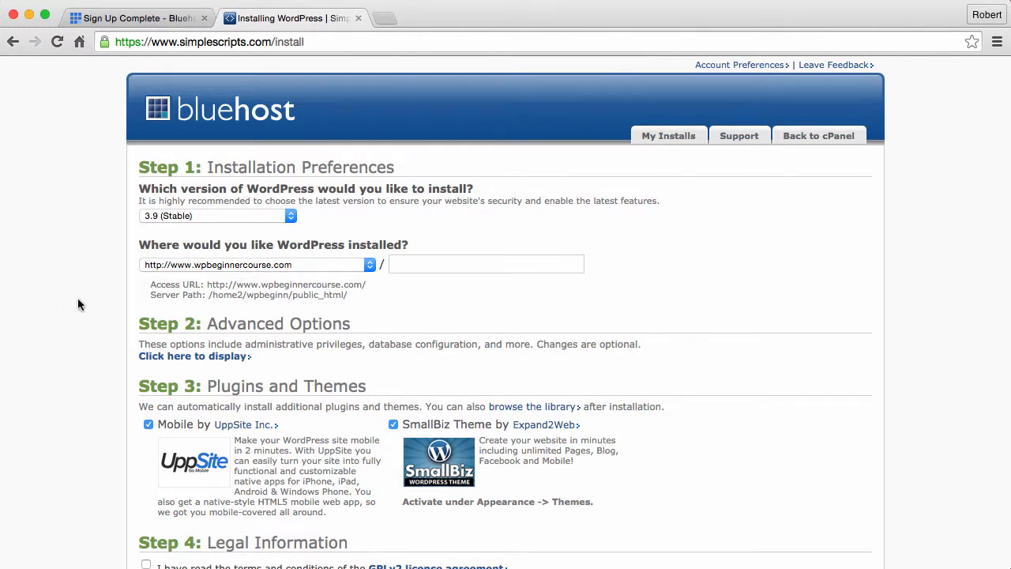
- Show the advanced install options and replace the site name 'My Blog' with 'WP Beginner Course'
scroll(77, 300, down, 2)
scroll(78, 299, down, 1)
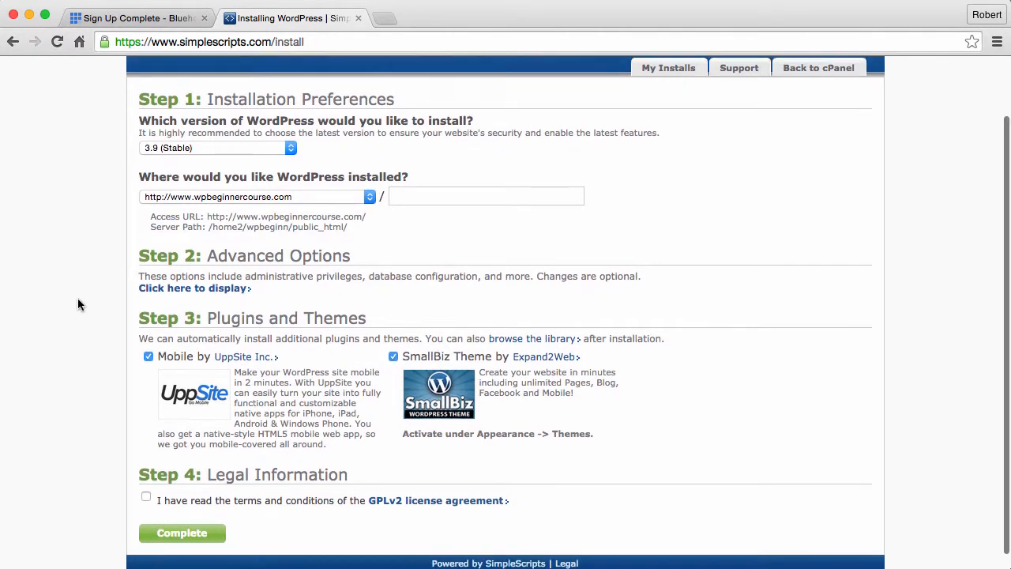
click(199, 289)
scroll(84, 336, down, 2)
scroll(86, 340, down, 3)
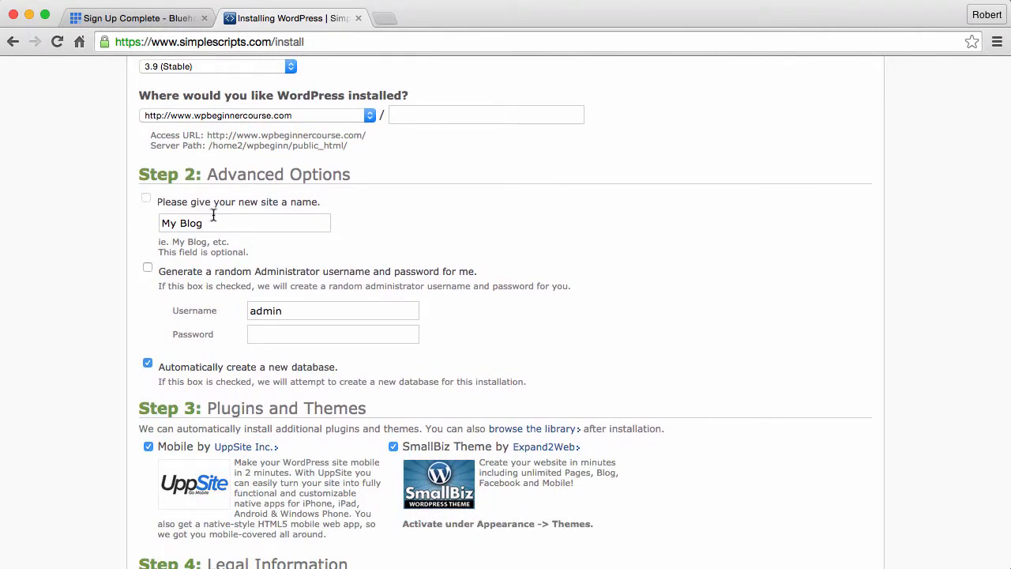
drag(212, 220, 164, 222)
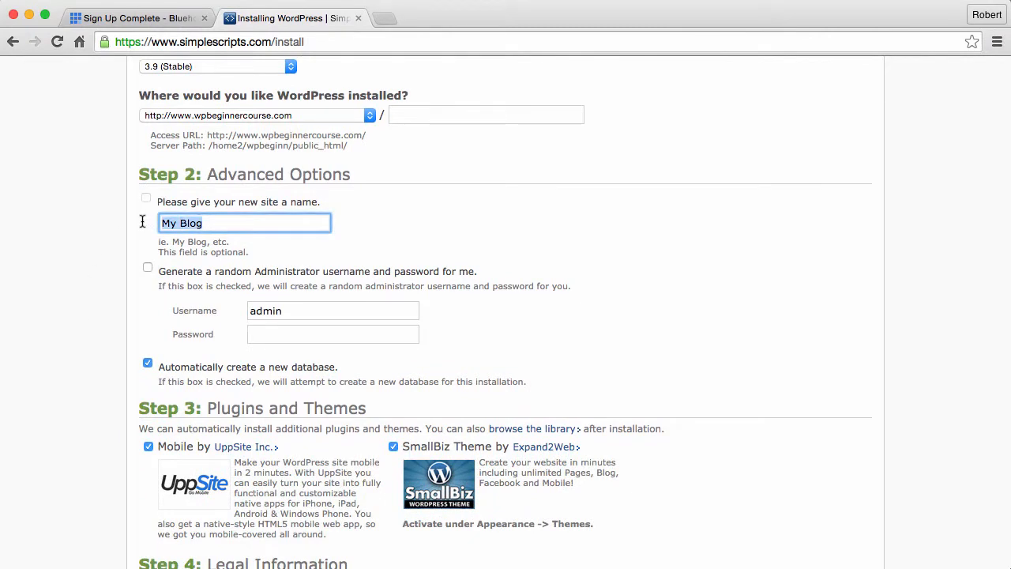
text(WP Beginner Course)
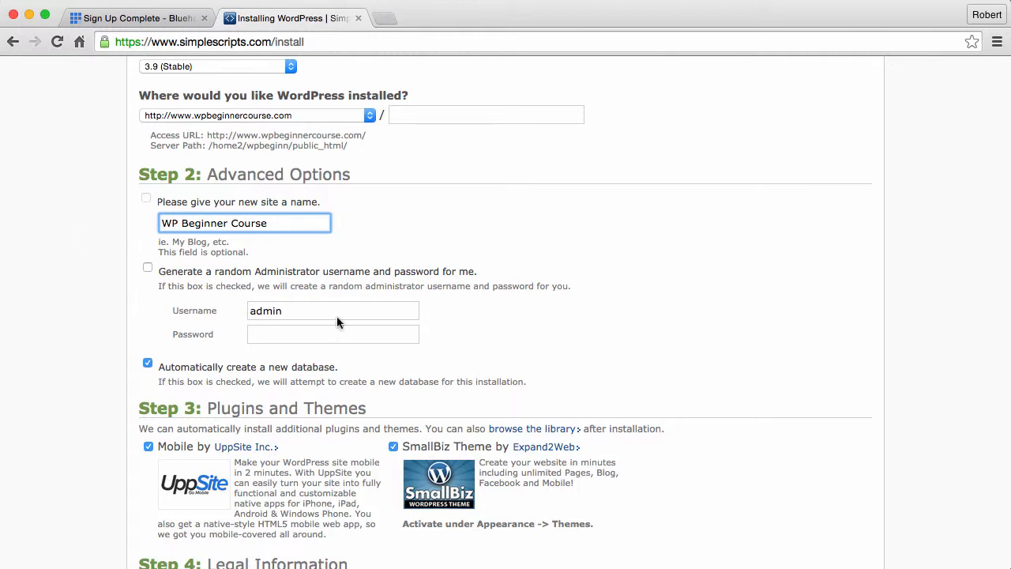
- Enter the admin password, accept the GPLv2 license, and submit the installation settings
click(287, 335)
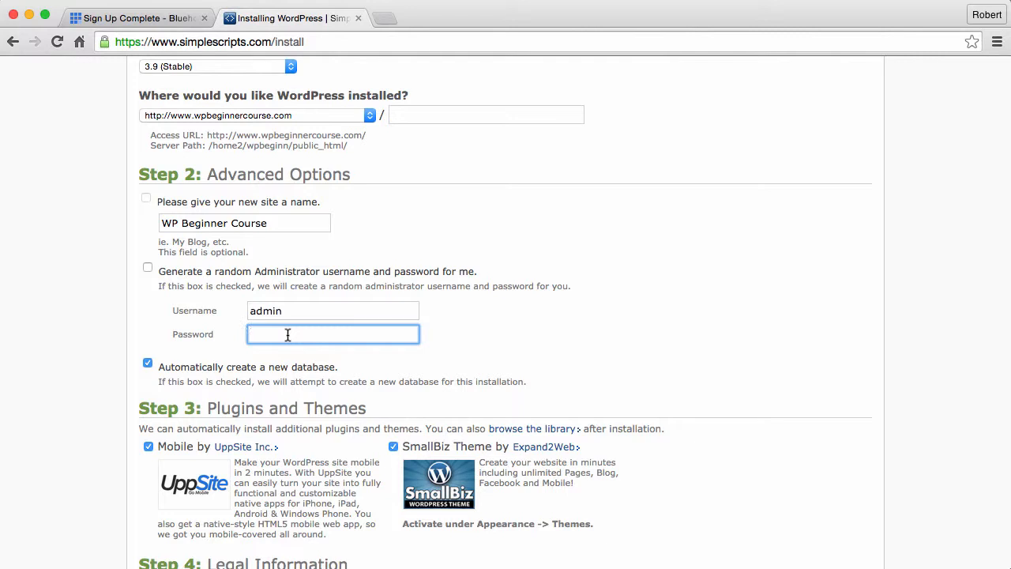
text(mypassword)
scroll(92, 334, down, 3)
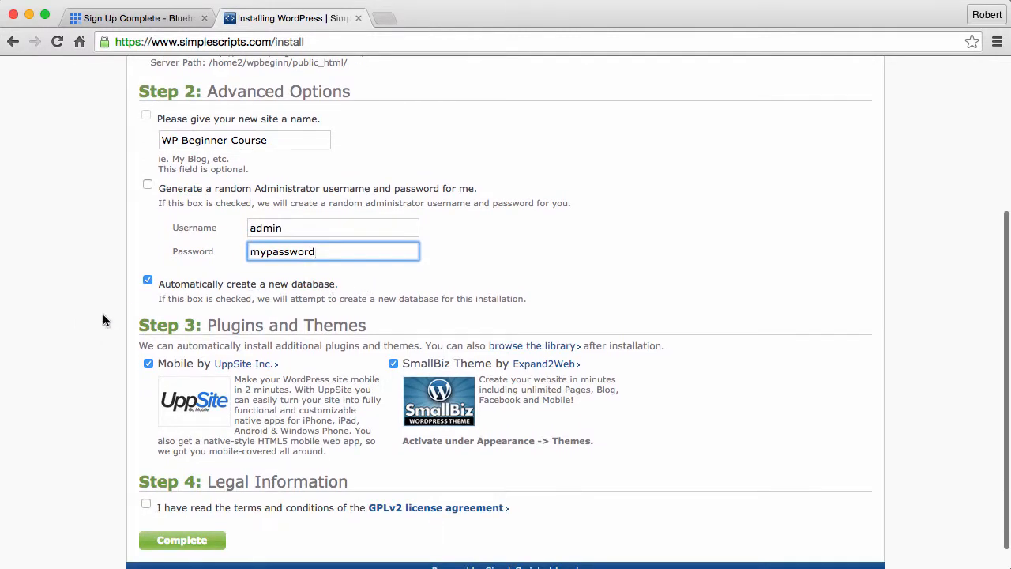
scroll(92, 332, down, 1)
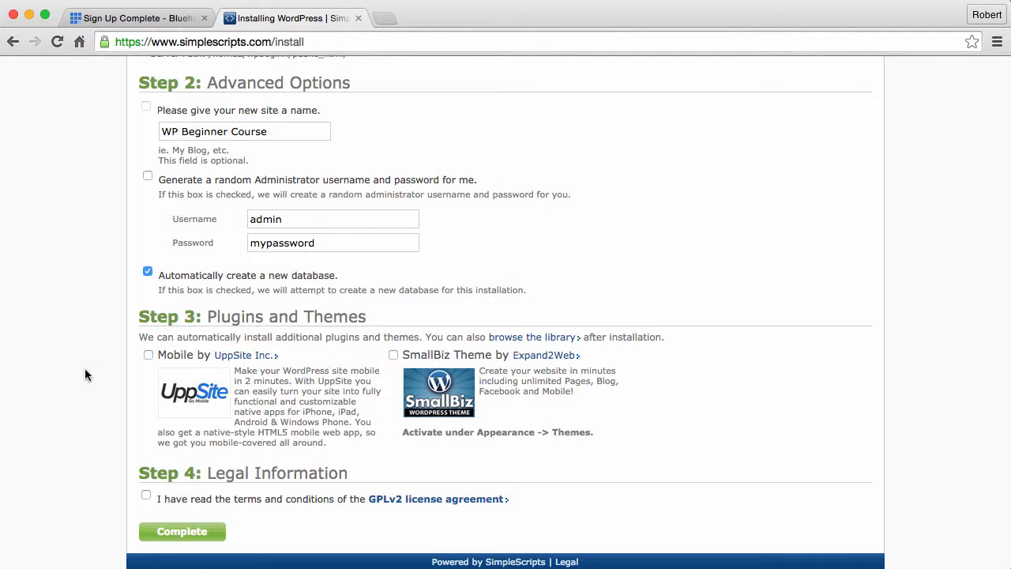
scroll(85, 368, down, 2)
click(147, 495)
click(179, 534)
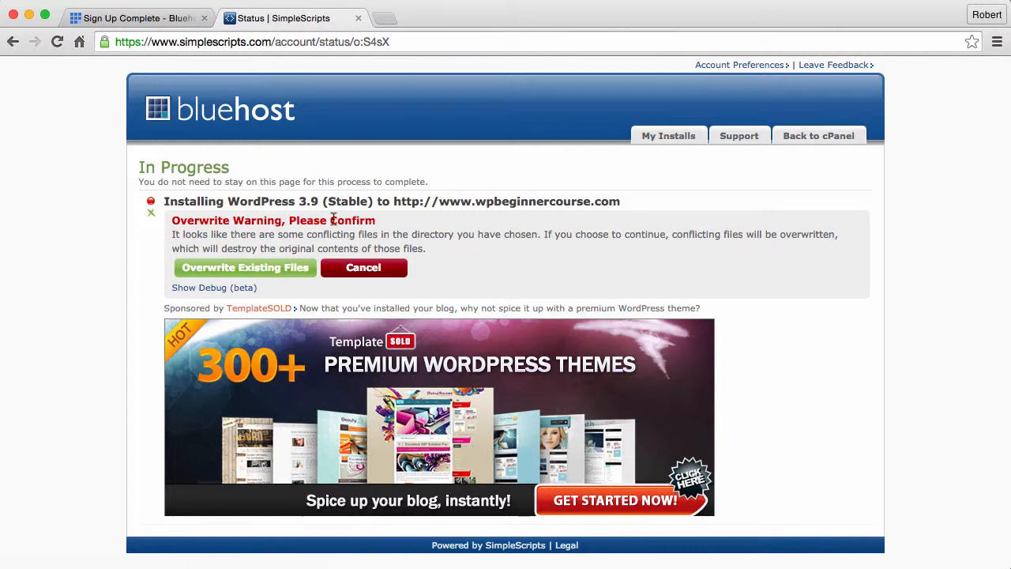
- Overwrite the conflicting files to finish installing WordPress 3.9, then open the wp-admin login URL
click(245, 272)
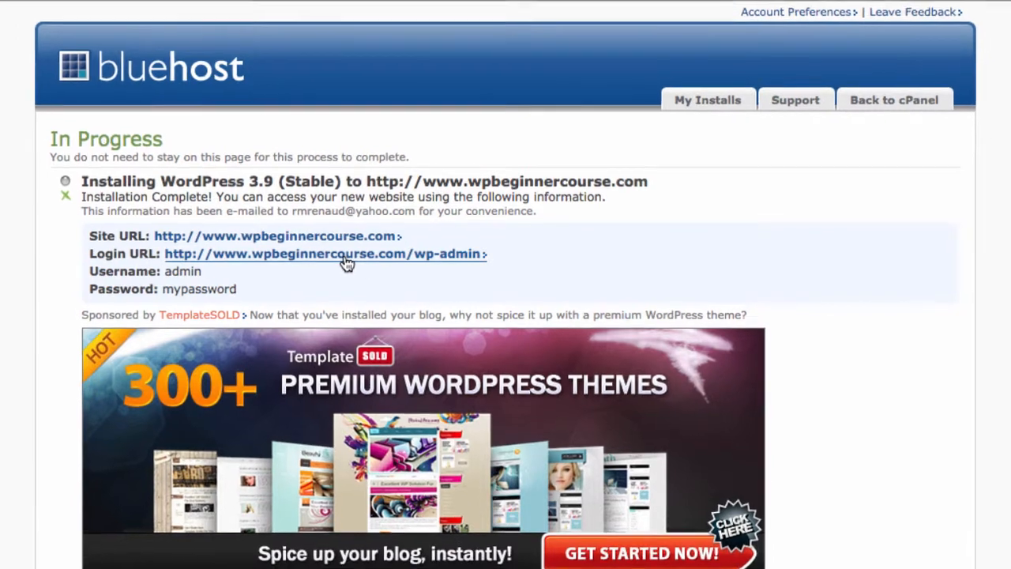
click(345, 261)
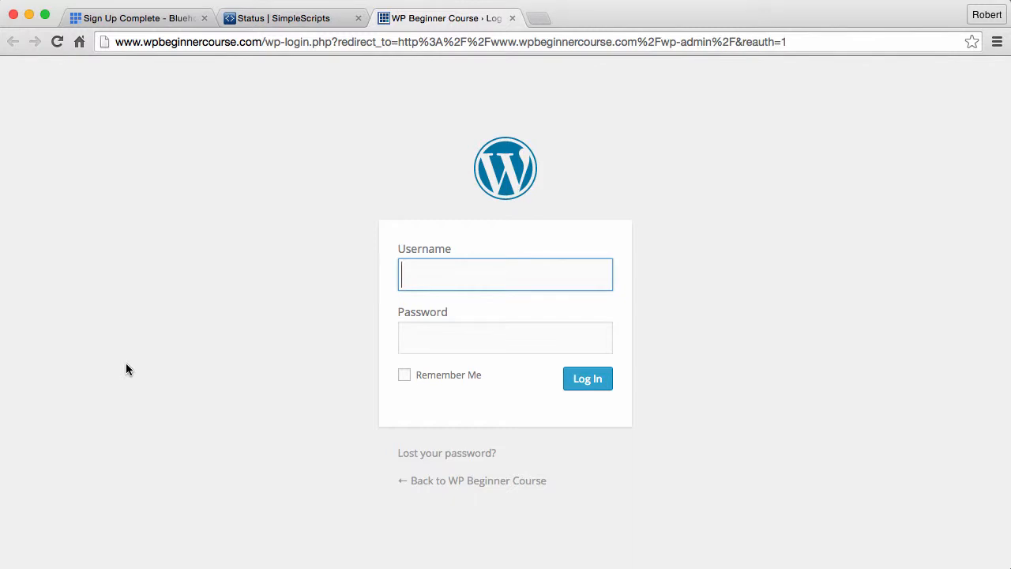
- Sign in to the WP Beginner Course admin with username 'admin' and the account password
text(admin)
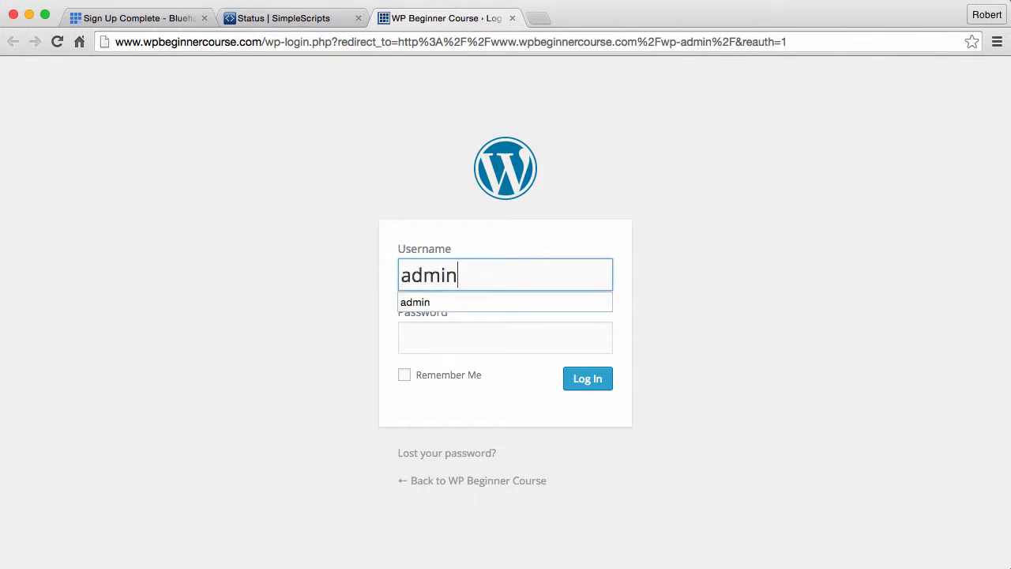
key(Tab)
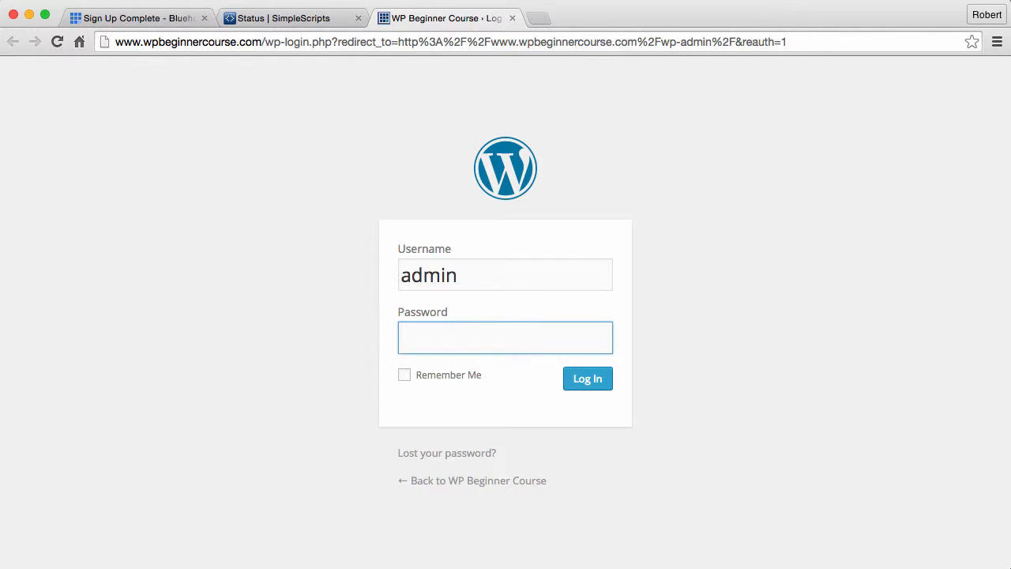
text(••••••••••)
click(586, 383)
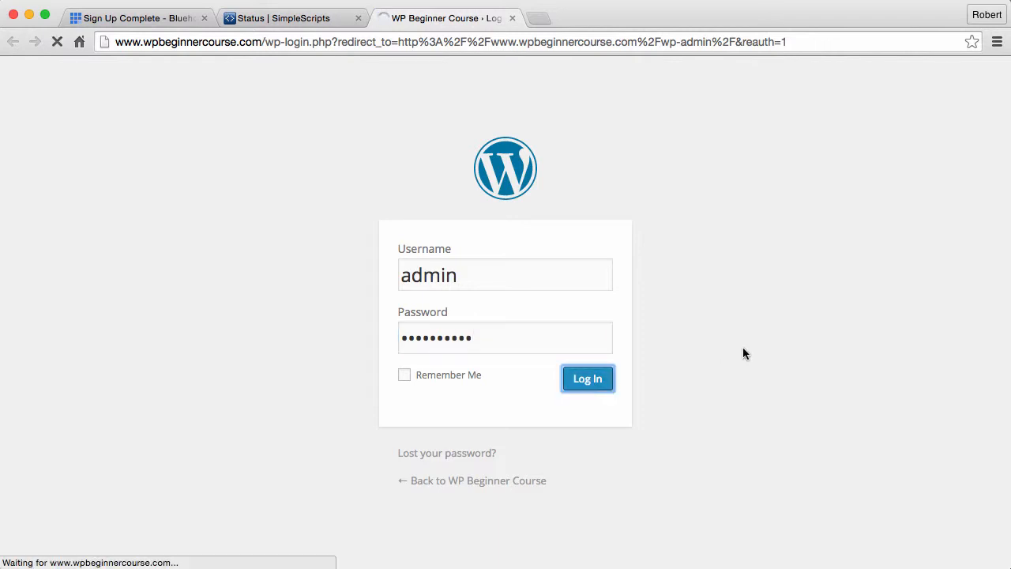